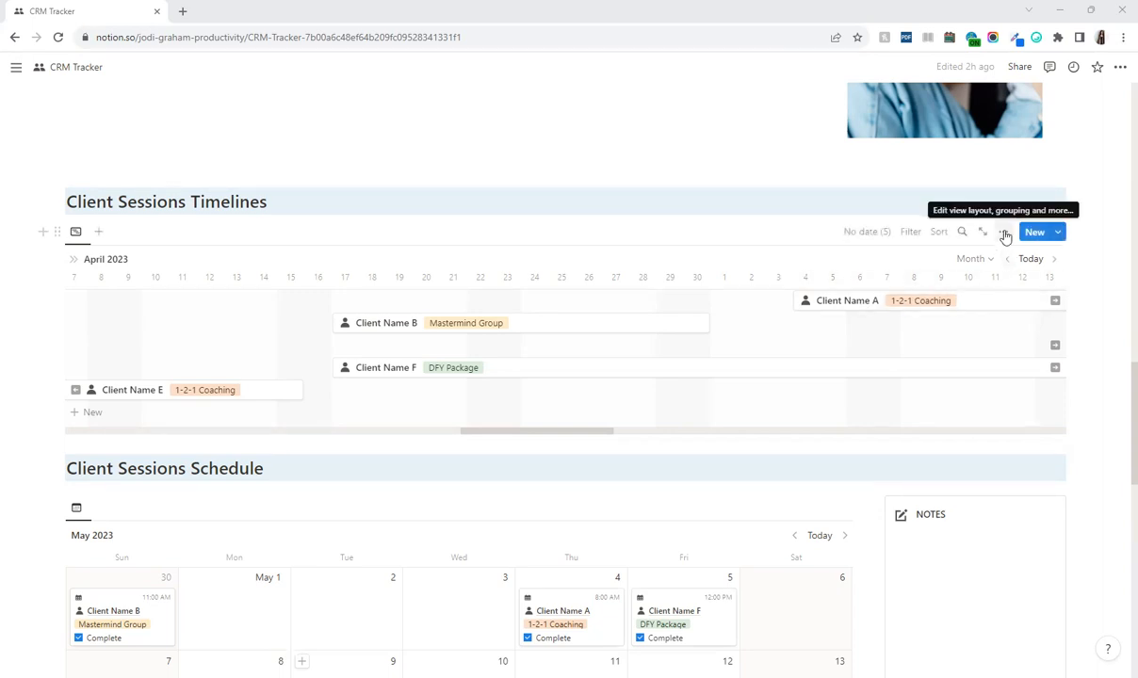
Set the Client Sessions Timelines view's layout to show the timeline by Client Work Timeline
click(1003, 233)
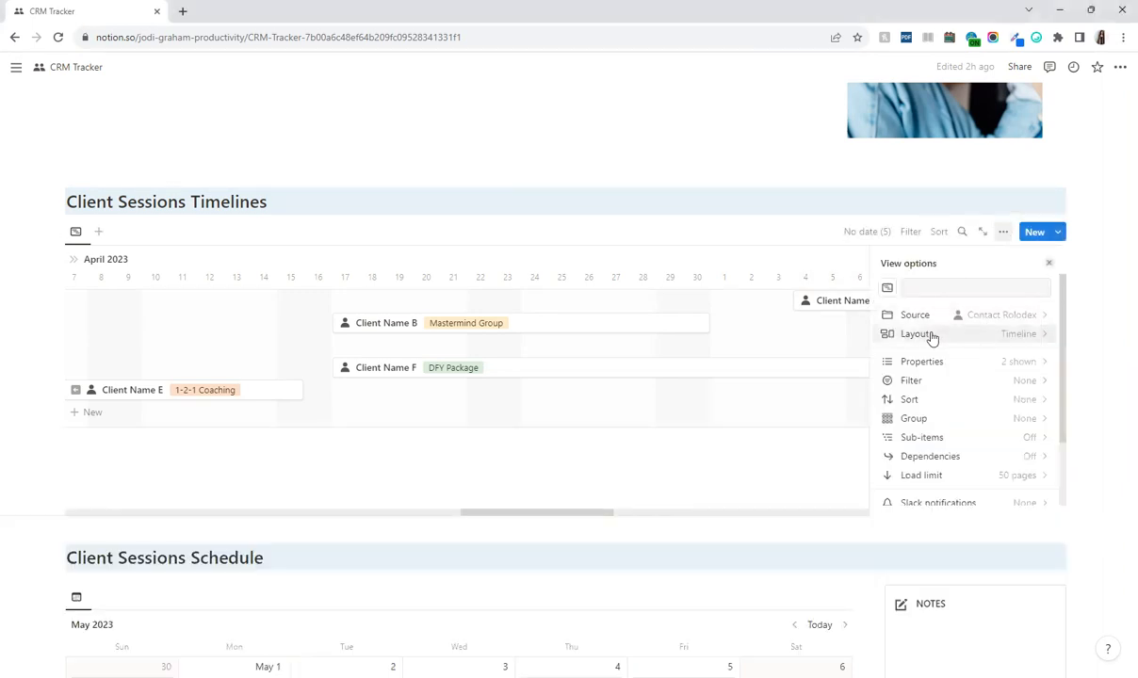
click(931, 336)
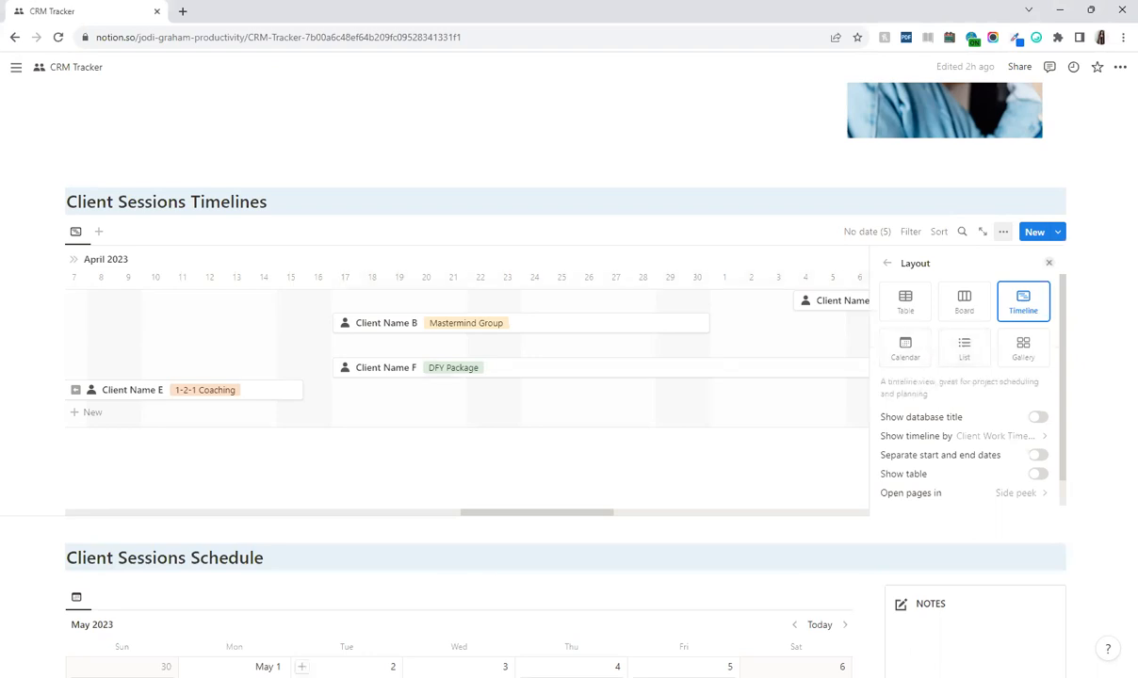
scroll(935, 408, down, 1)
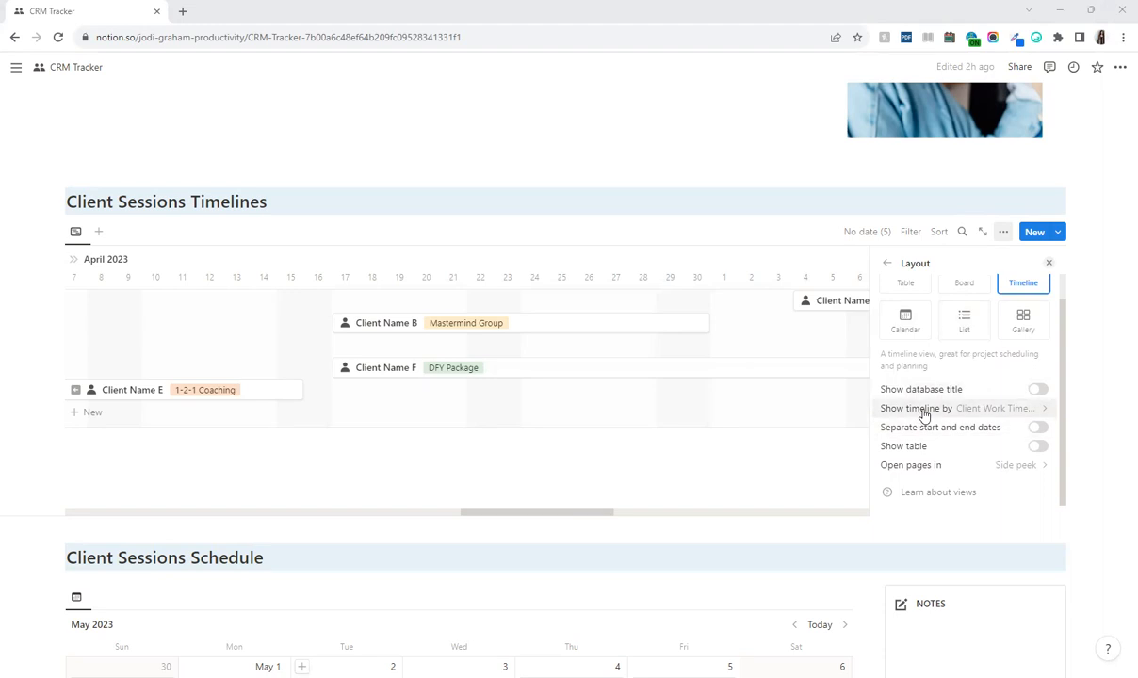
click(927, 413)
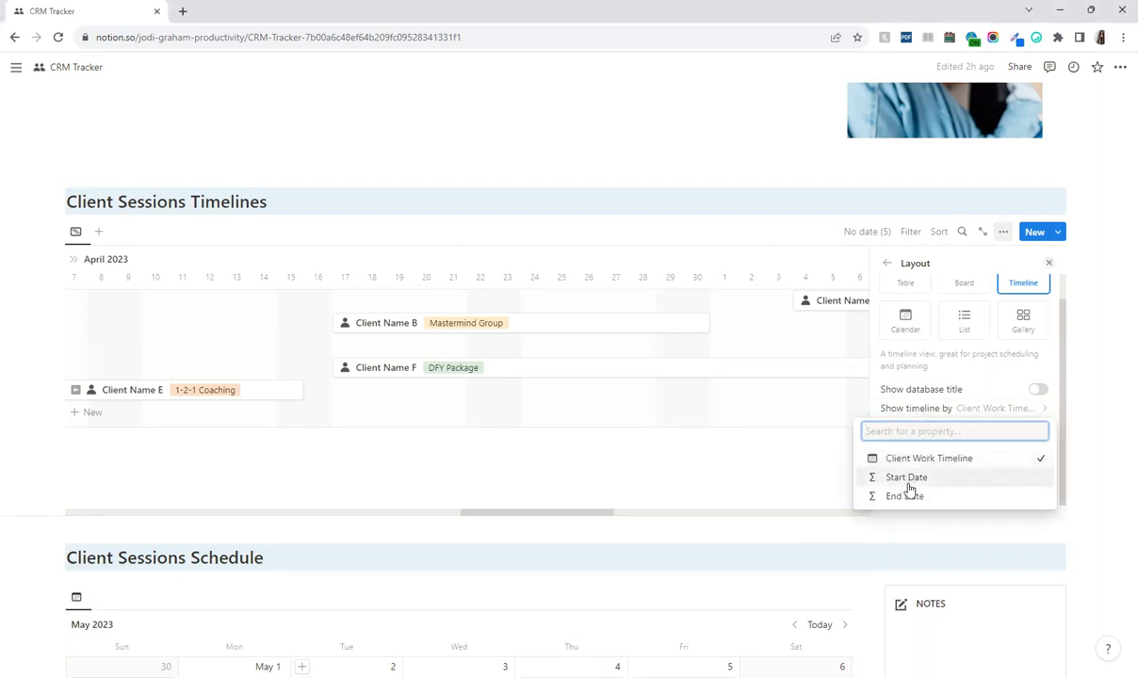
click(987, 463)
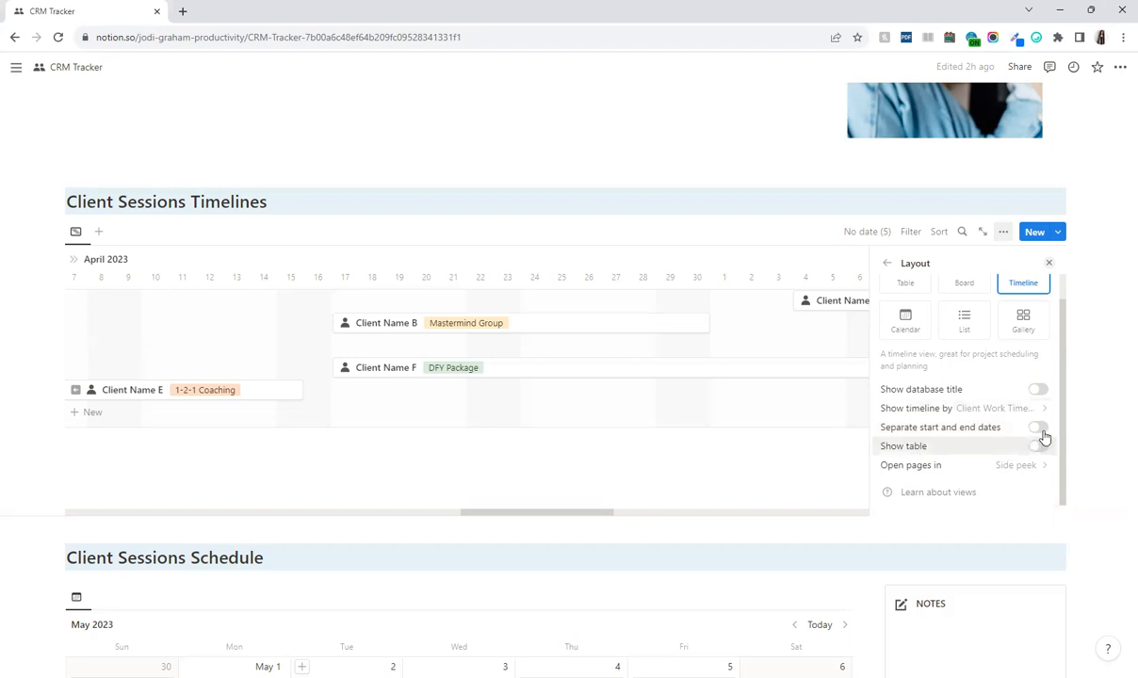
Turn on separate start and end dates for the timeline, check both date property choices, and turn the option off again
click(1039, 430)
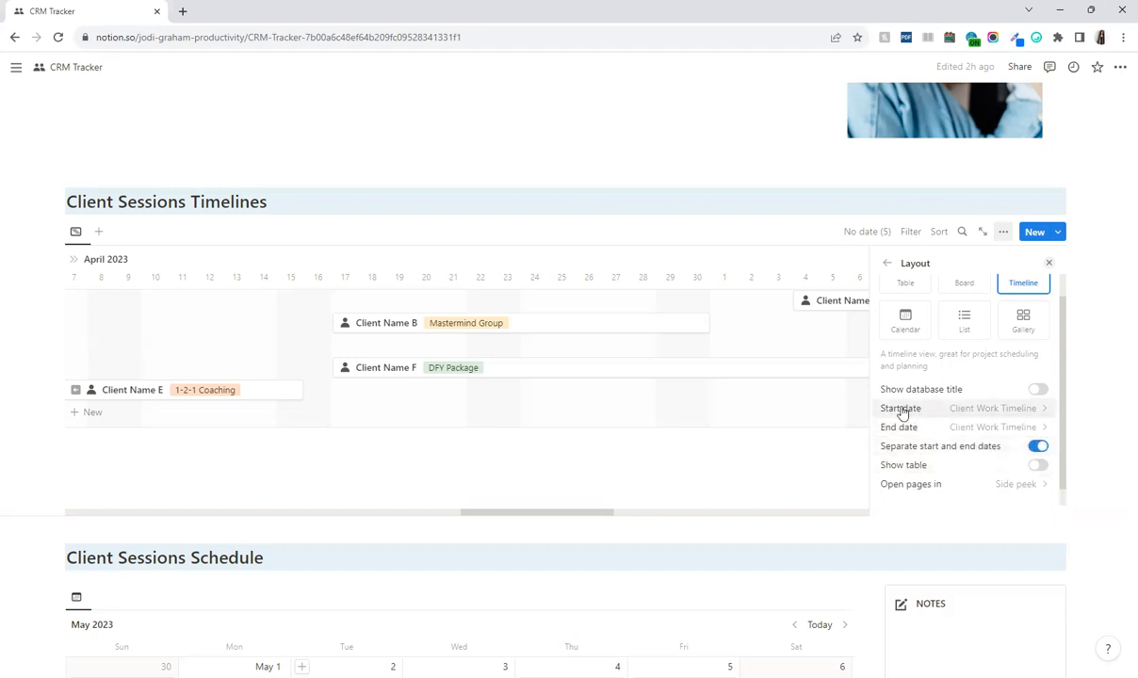
click(965, 412)
click(964, 414)
click(983, 429)
click(984, 429)
click(1037, 449)
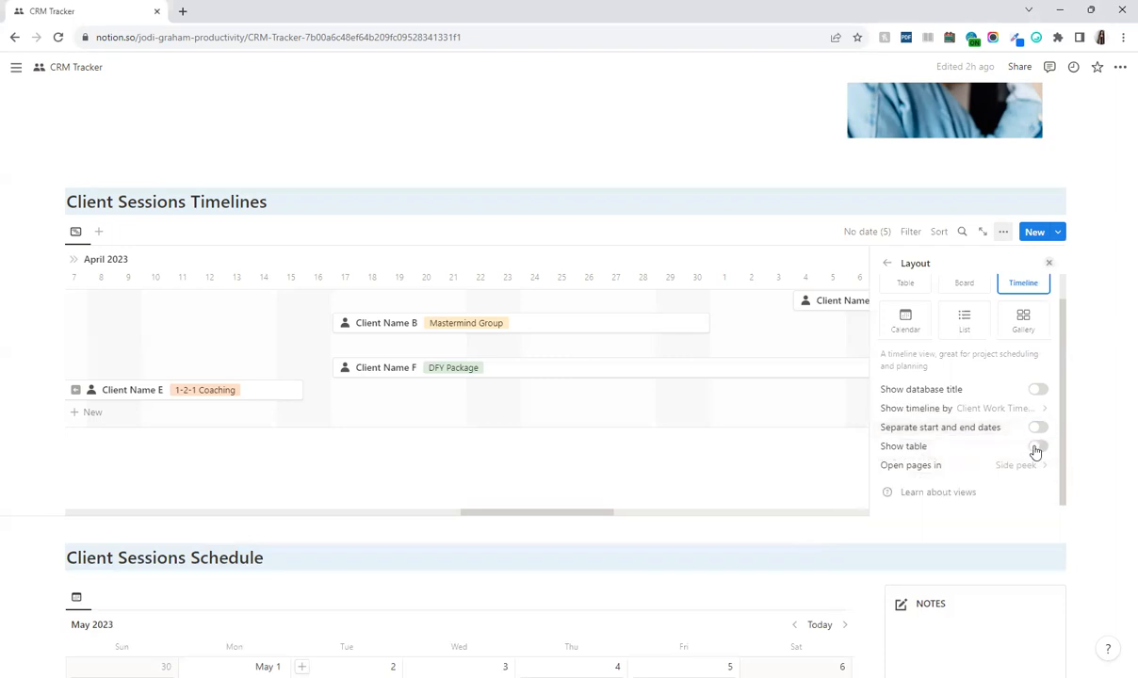
Show the table alongside the client timeline, switching it off and on again to compare the two layouts
click(1039, 449)
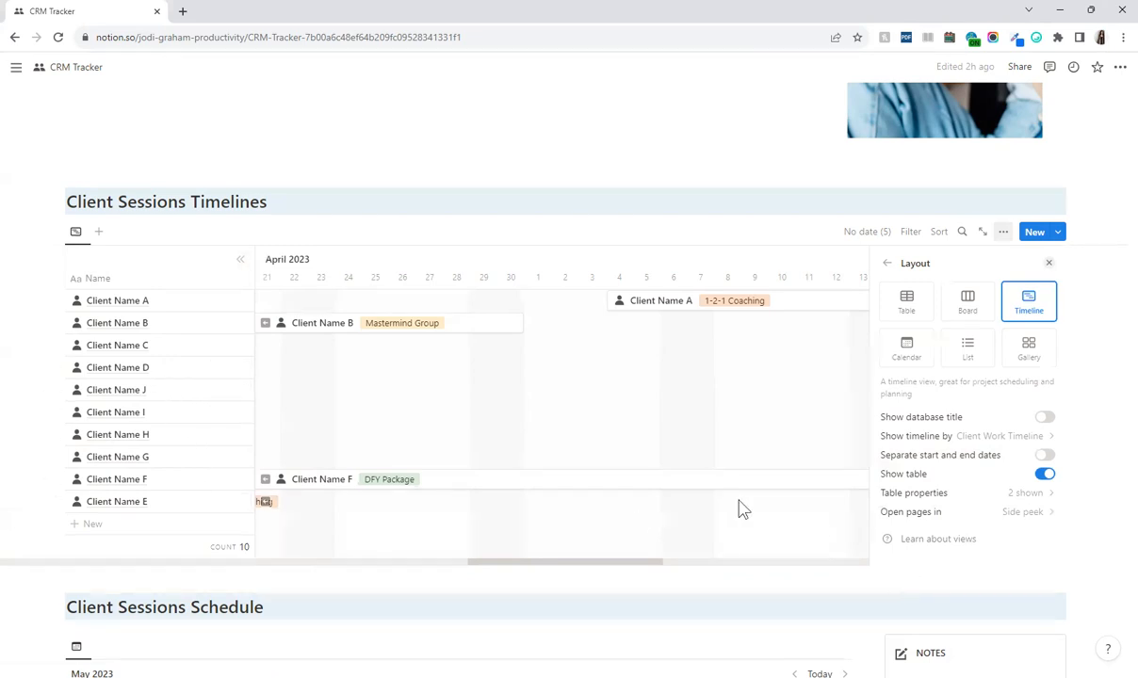
click(1051, 265)
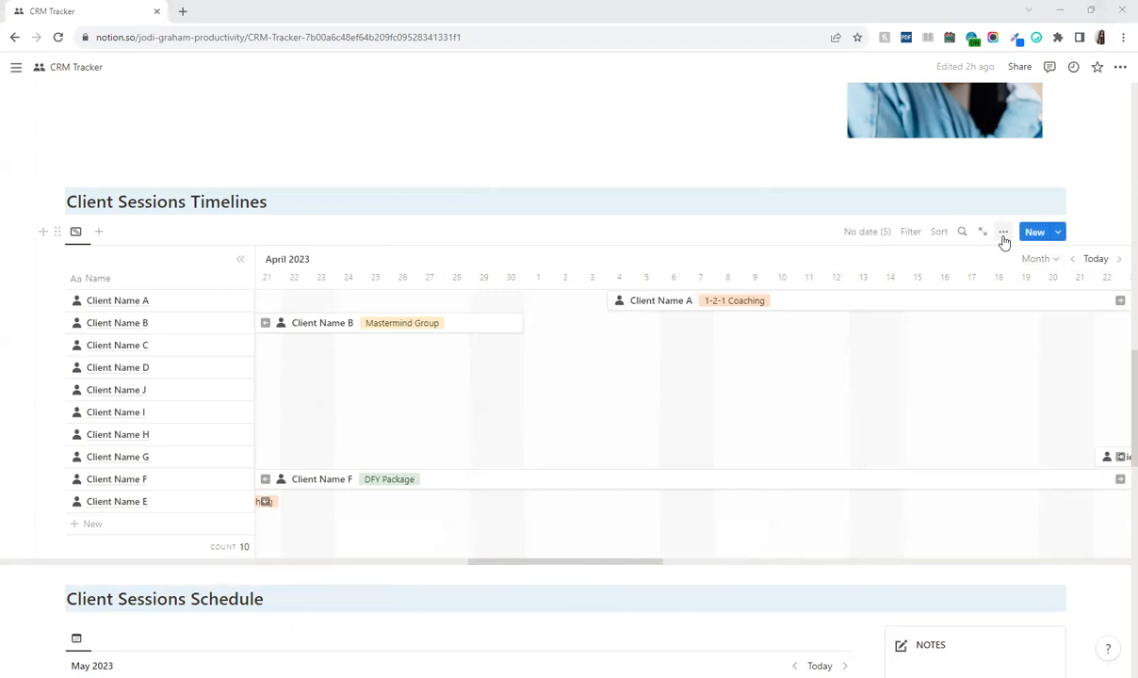
click(1003, 233)
click(919, 333)
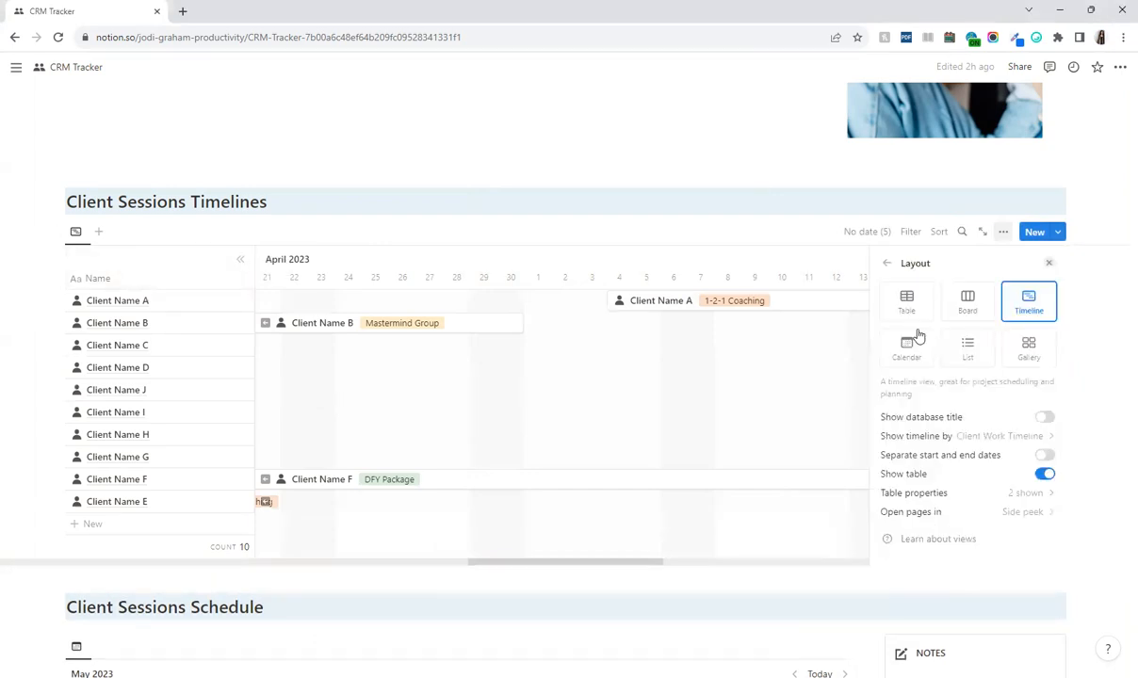
click(1044, 474)
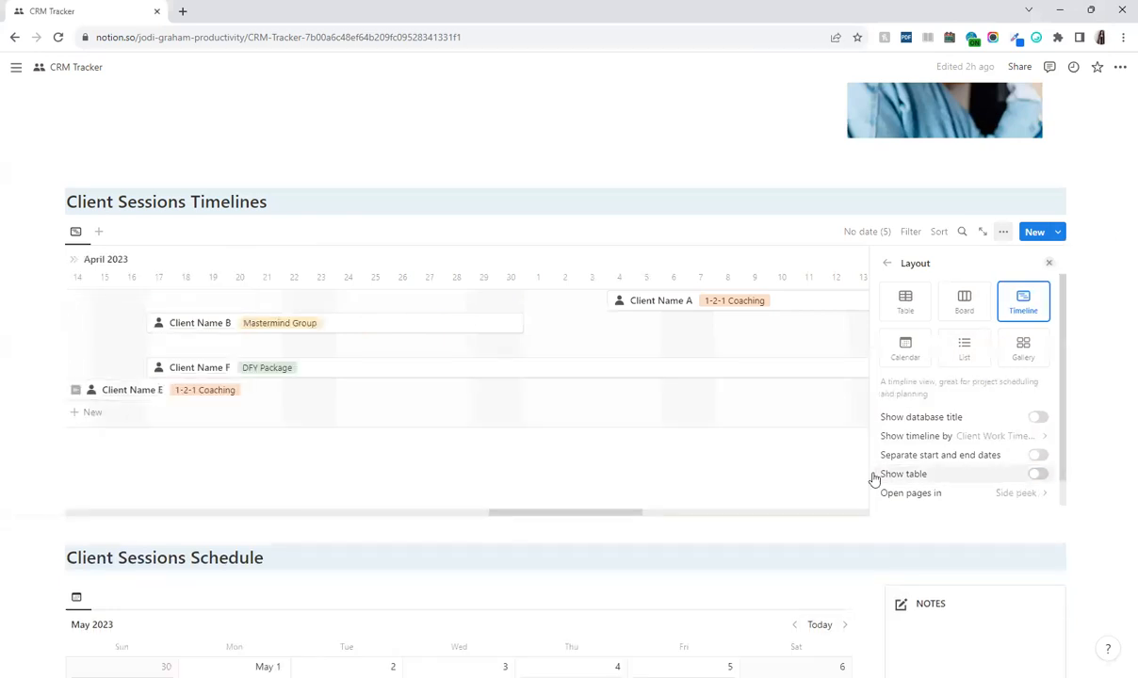
click(1038, 474)
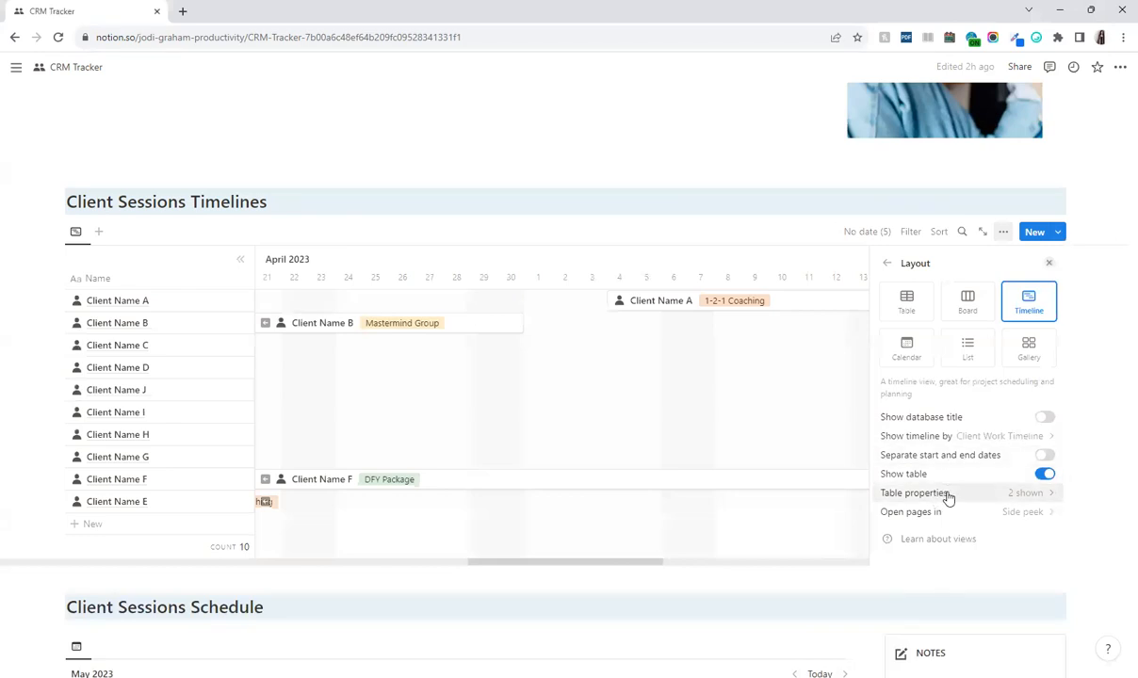
Show the Amount Owing property in the timeline's table, and hide it again
click(949, 496)
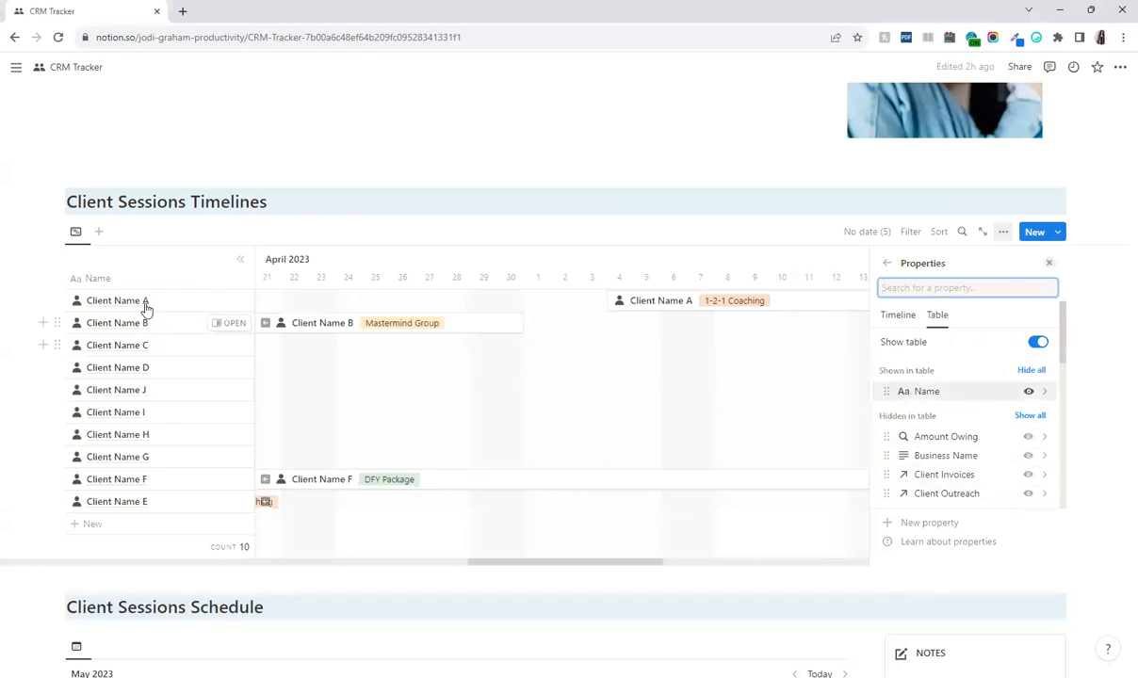
click(1028, 437)
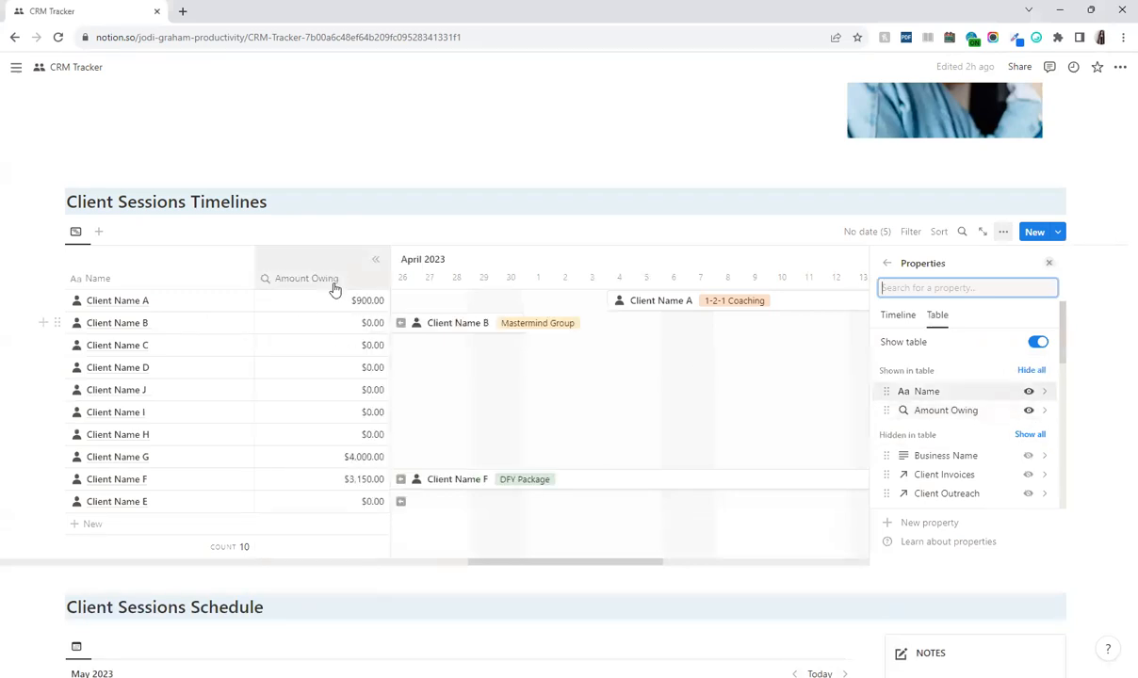
click(1030, 412)
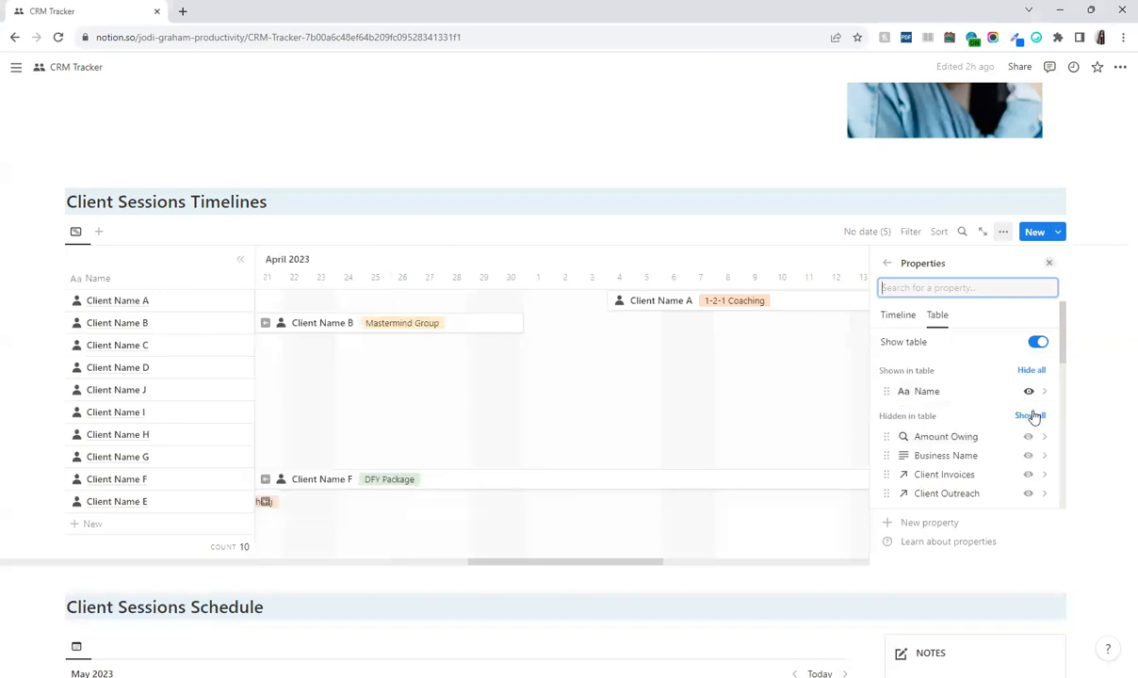
Turn off the table display in the Client Sessions Timelines layout
click(1048, 264)
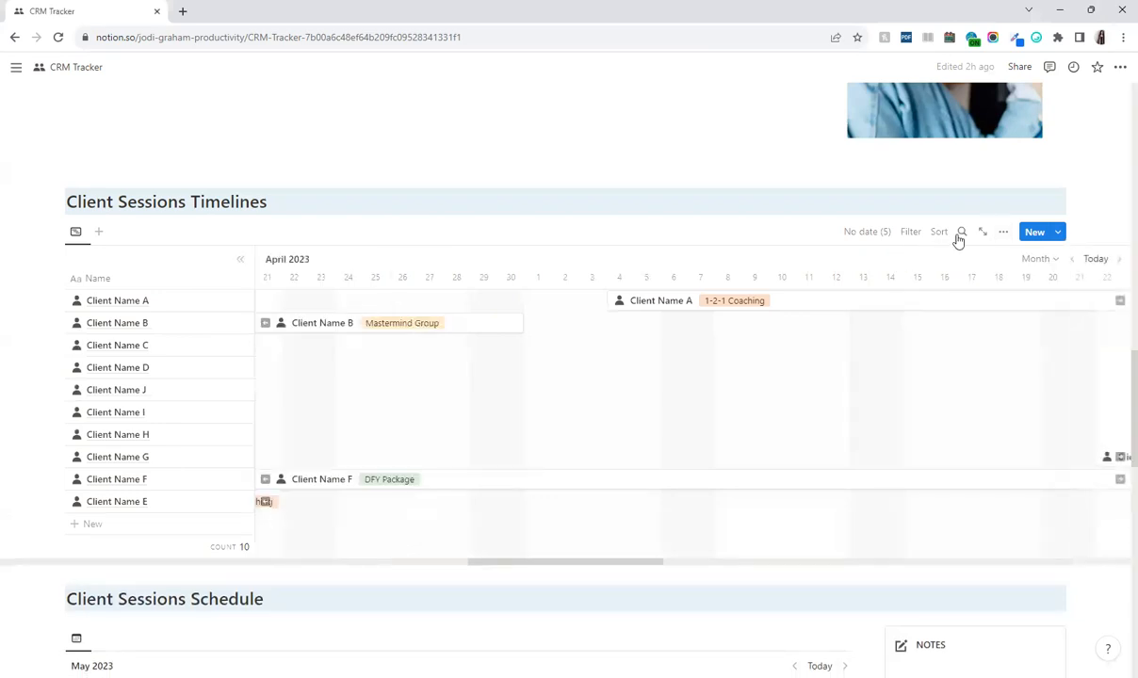
click(1003, 231)
click(973, 334)
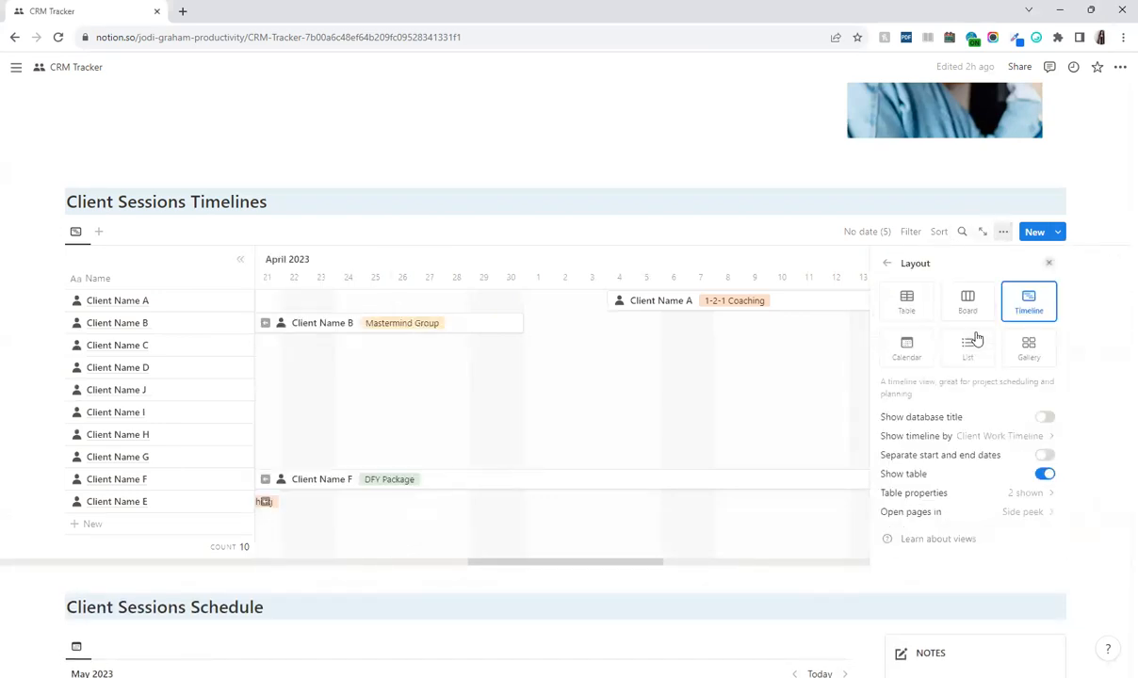
click(1044, 475)
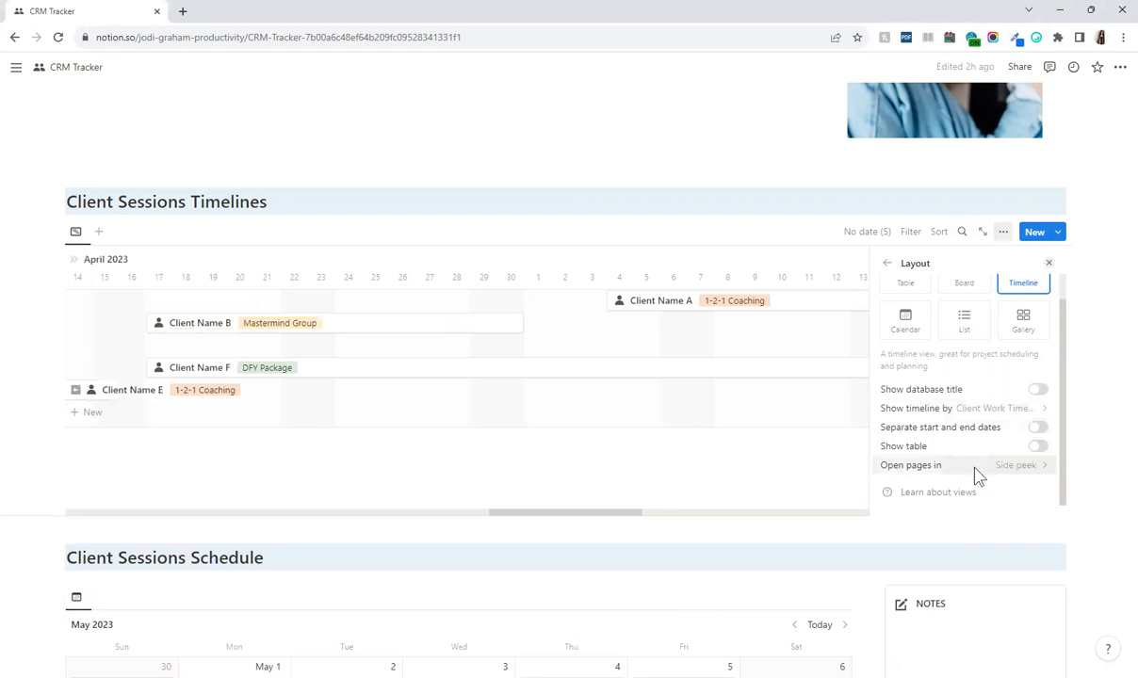
Check the layout's options for how pages open from the timeline, and close the view settings
click(976, 471)
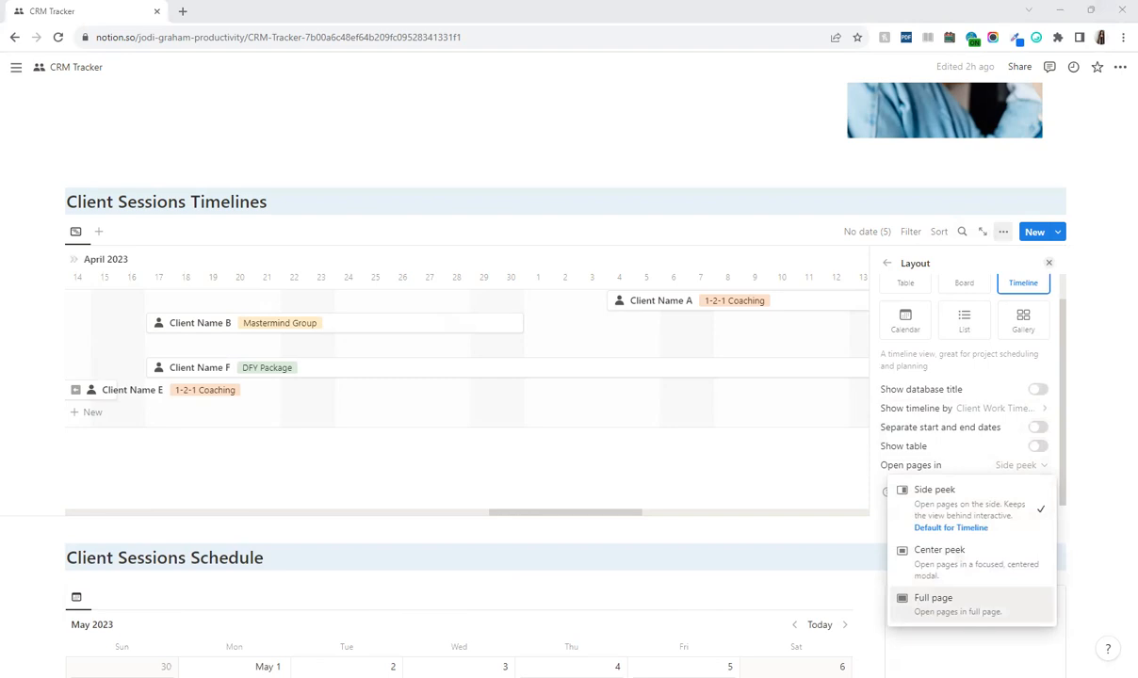
click(1049, 267)
click(1049, 264)
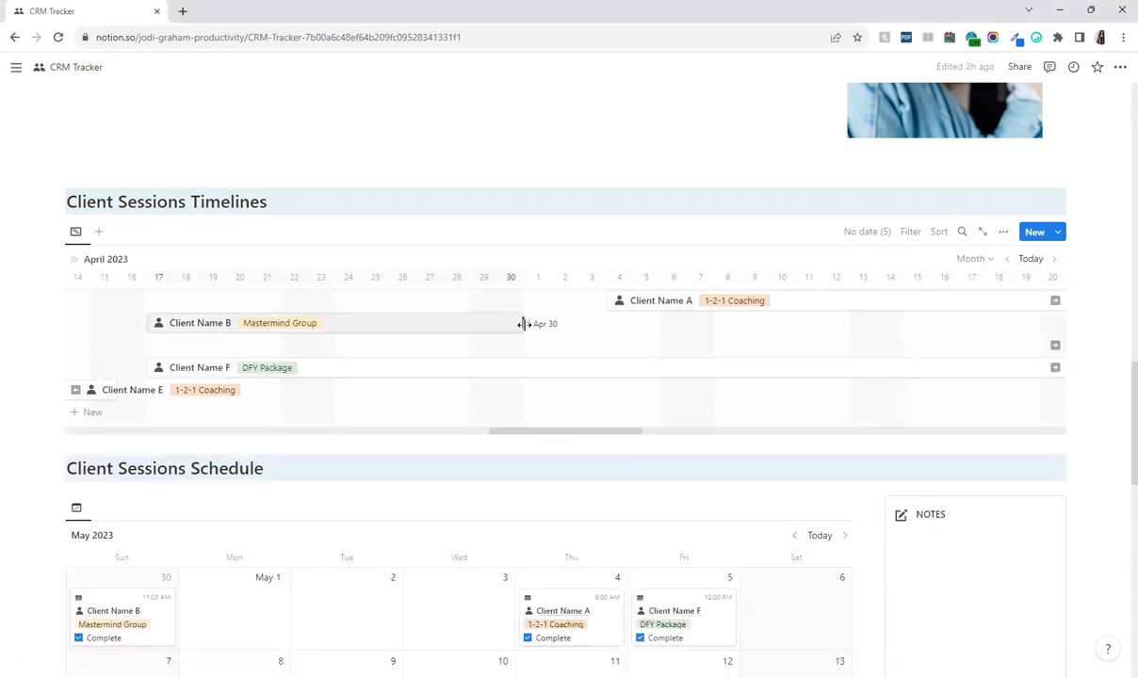
mouse_move(523, 323)
mouse_down()
mouse_move(655, 327)
mouse_move(520, 323)
mouse_up()
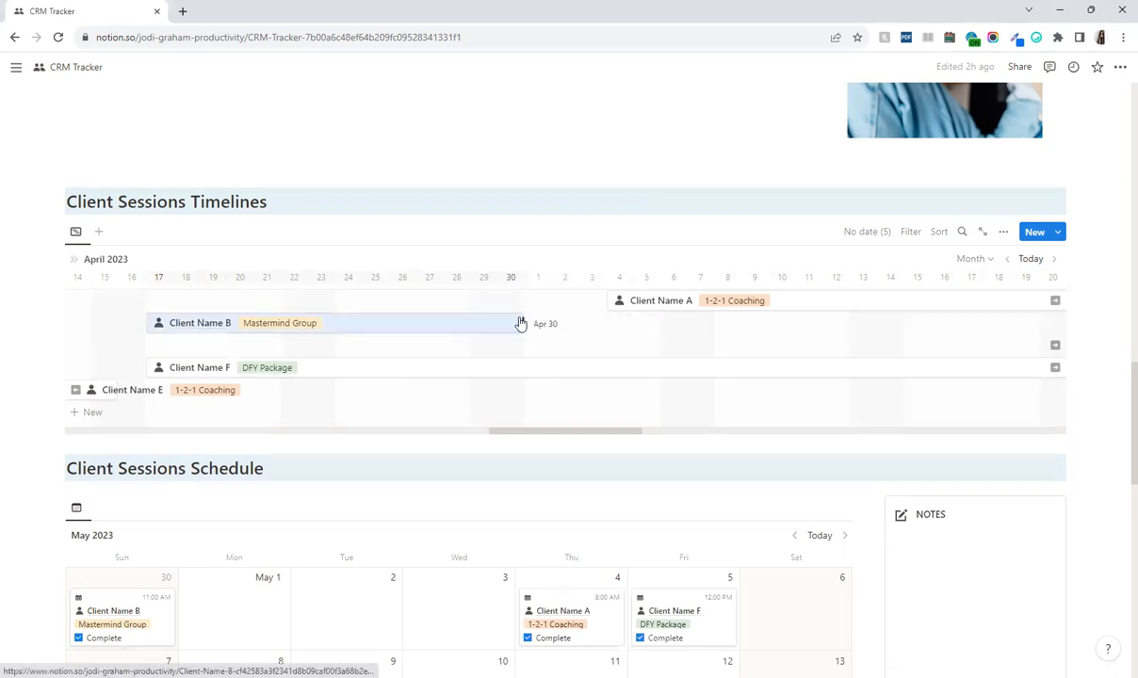
mouse_move(358, 328)
mouse_down()
mouse_move(693, 353)
mouse_move(358, 328)
mouse_up()
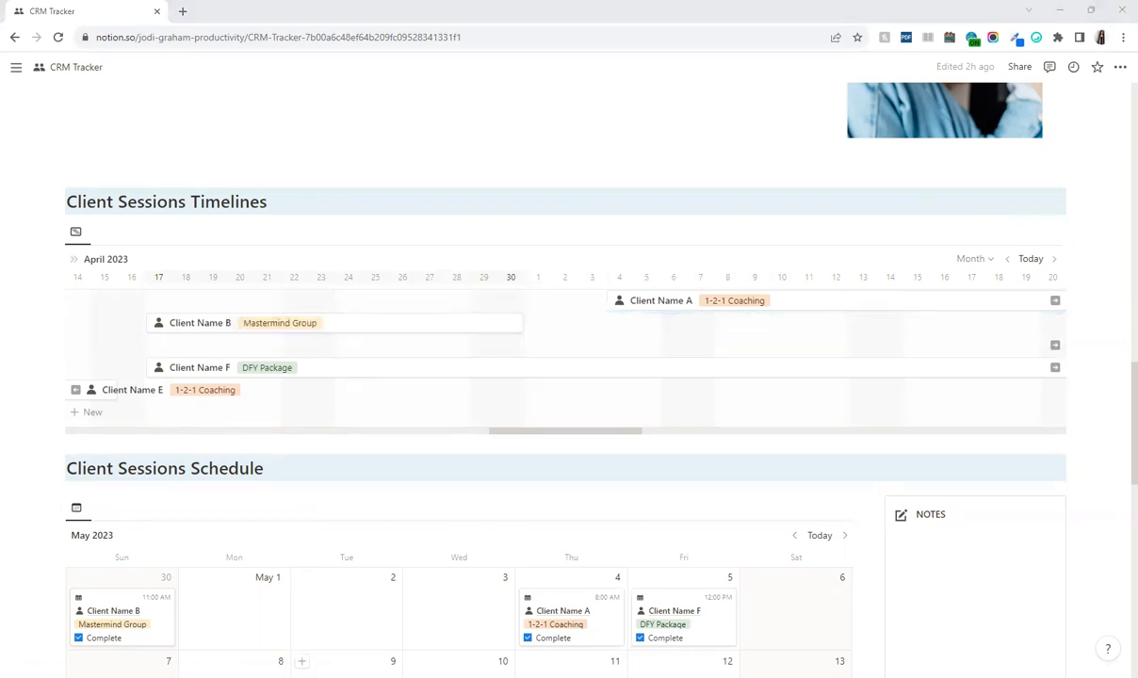
Switch the client timeline's scale to Year, and return it to Month
click(974, 261)
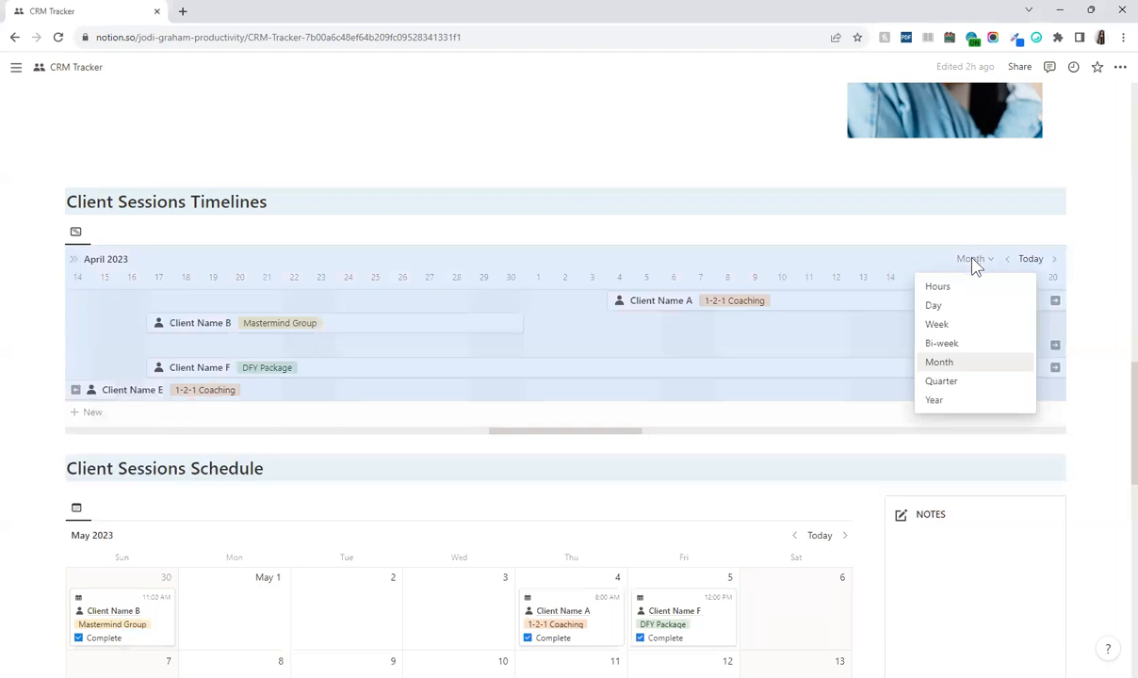
click(947, 405)
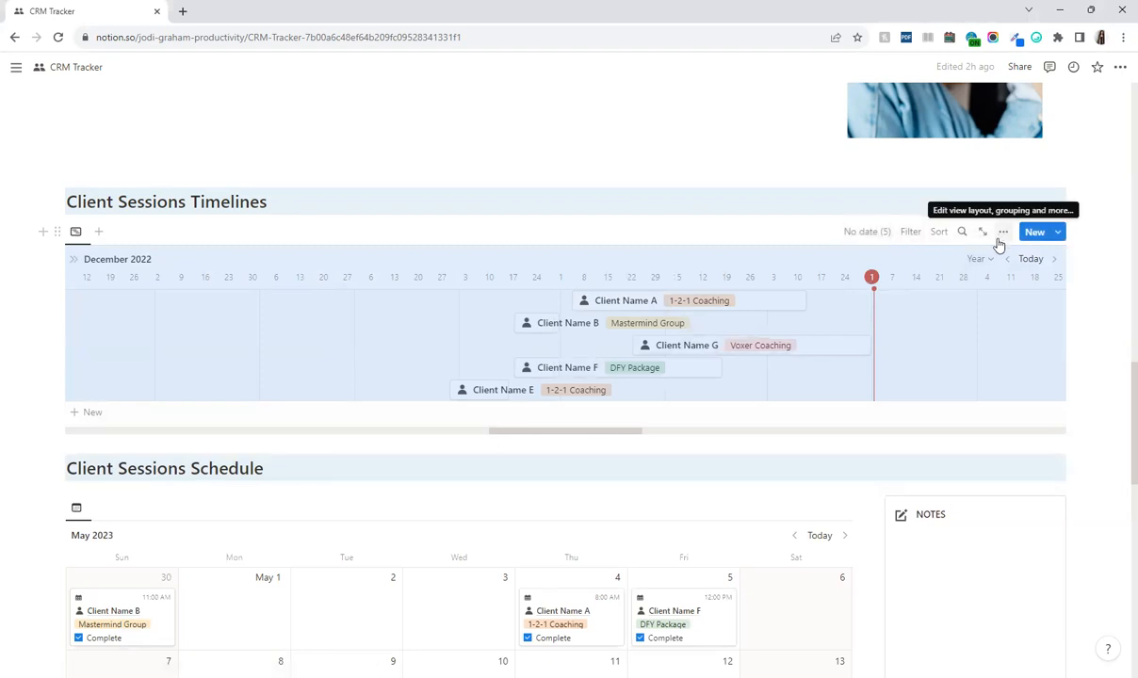
click(977, 259)
click(949, 362)
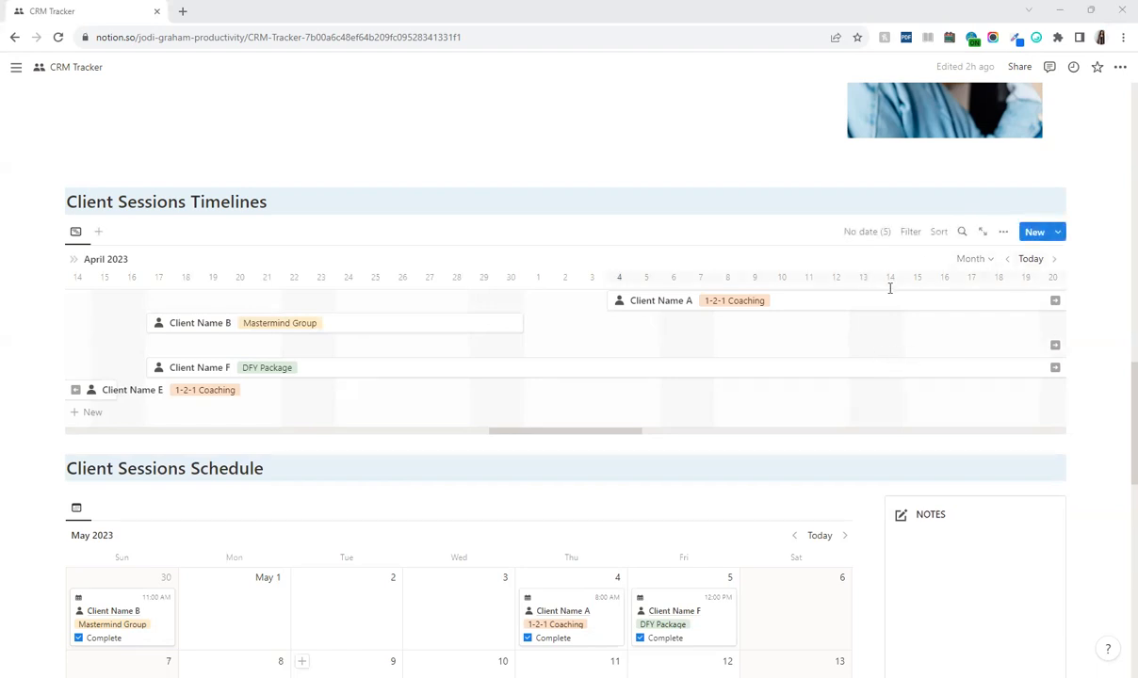
Include time in Client Name F's Client Work Timeline, set both start and end to 8:00 AM, and close the record
click(202, 375)
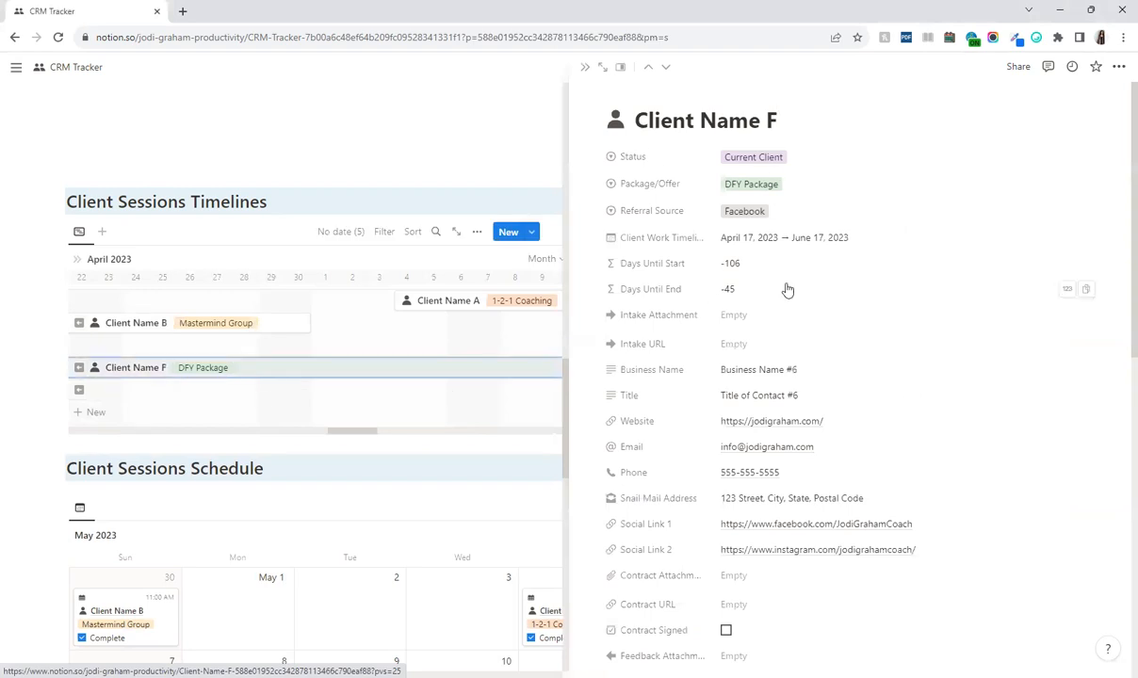
click(875, 239)
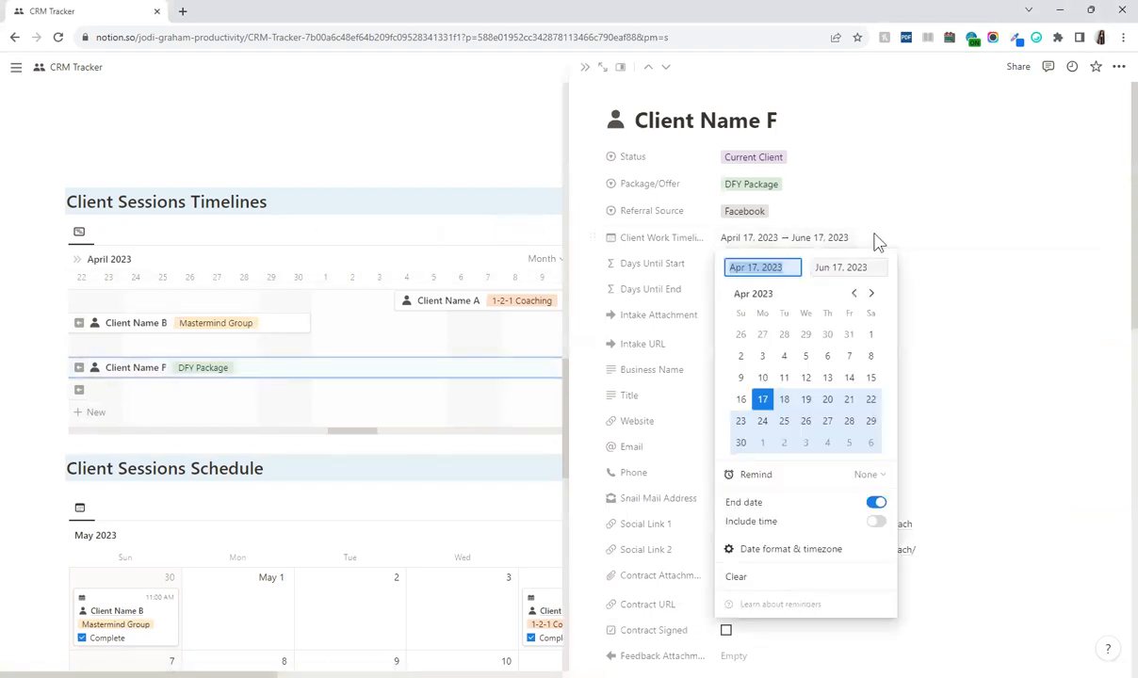
click(876, 523)
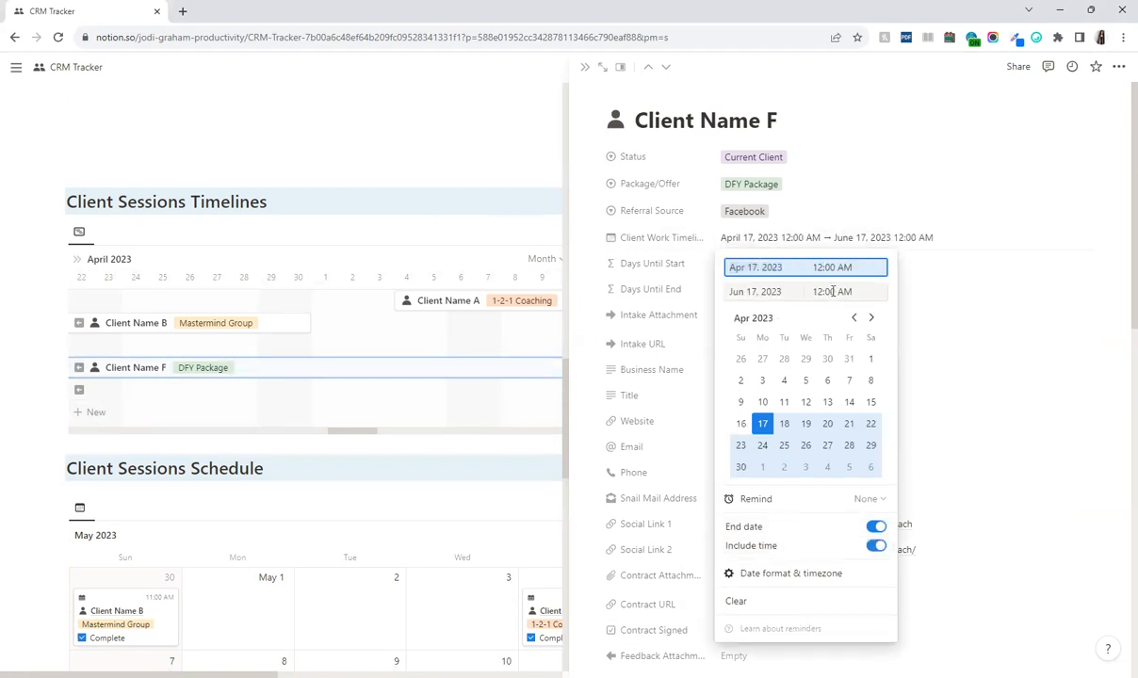
text(8:00 AM)
click(870, 292)
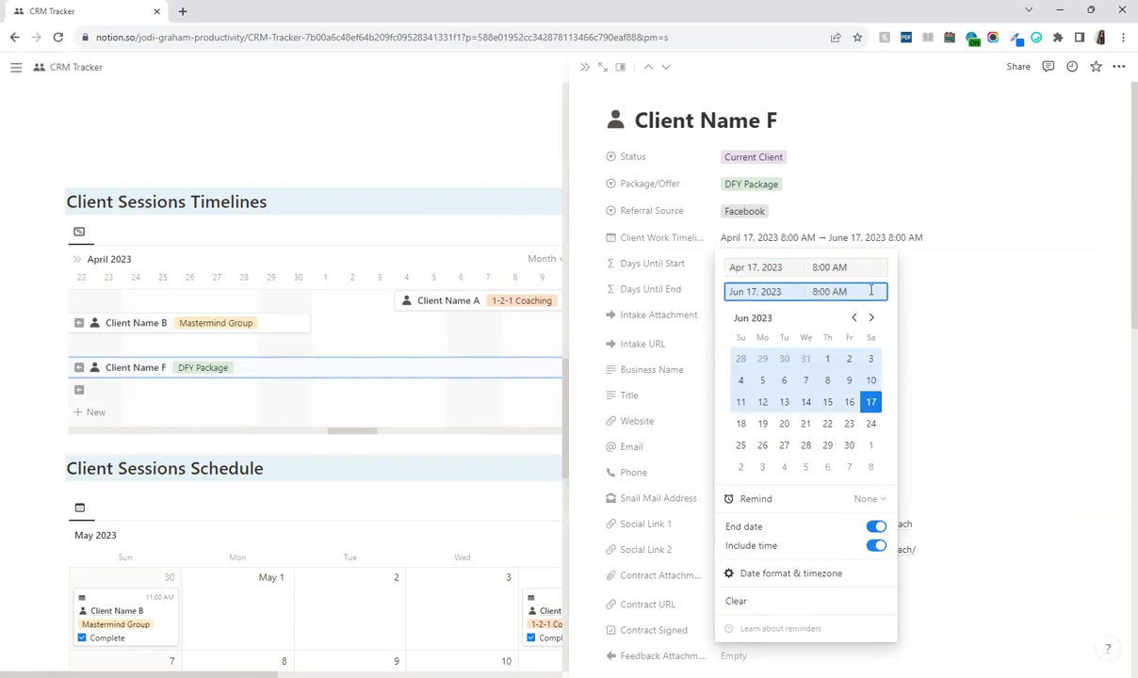
click(1041, 376)
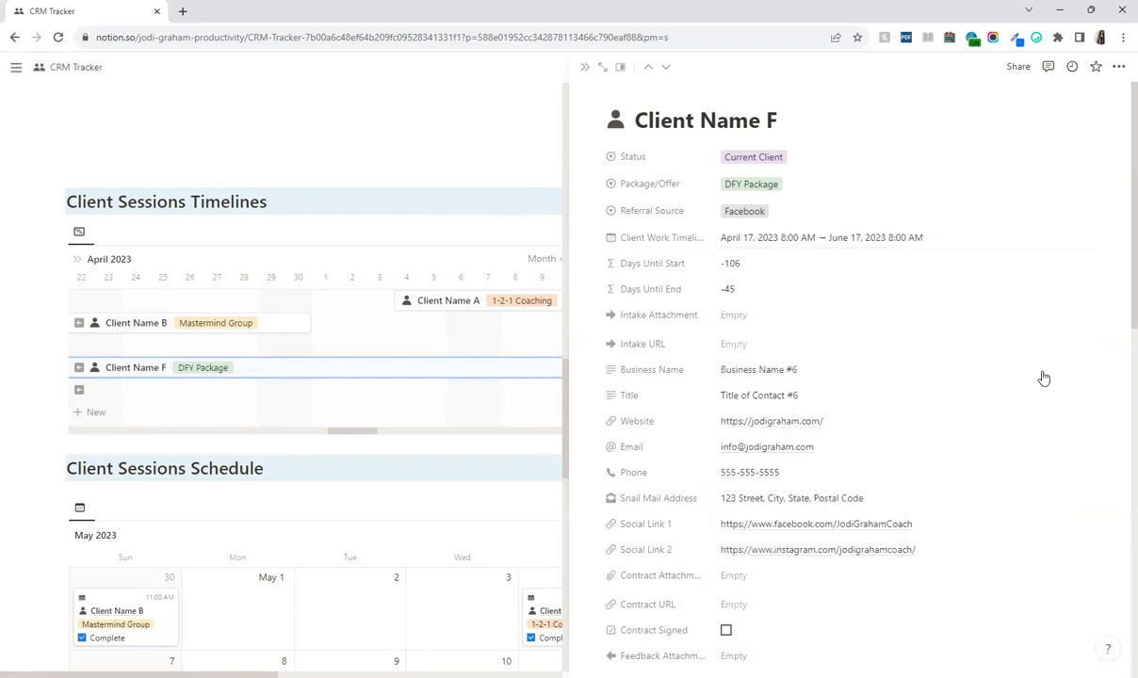
click(584, 68)
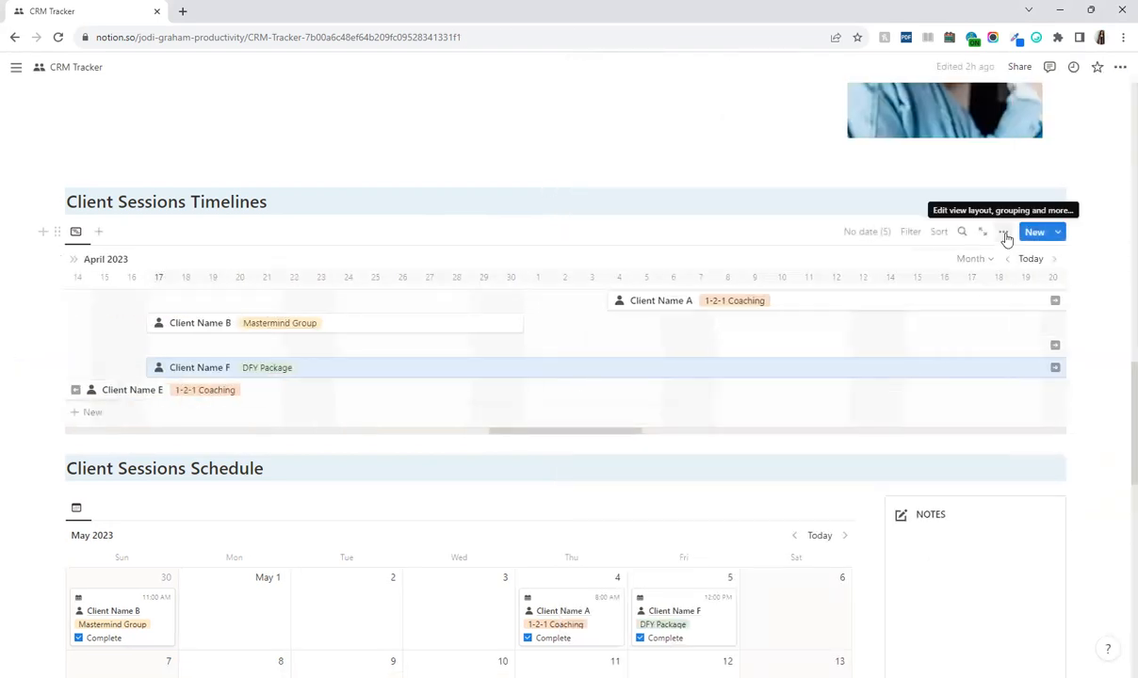
Show the Client Work Timeline property on the entries of the Client Sessions Timelines view
click(1006, 235)
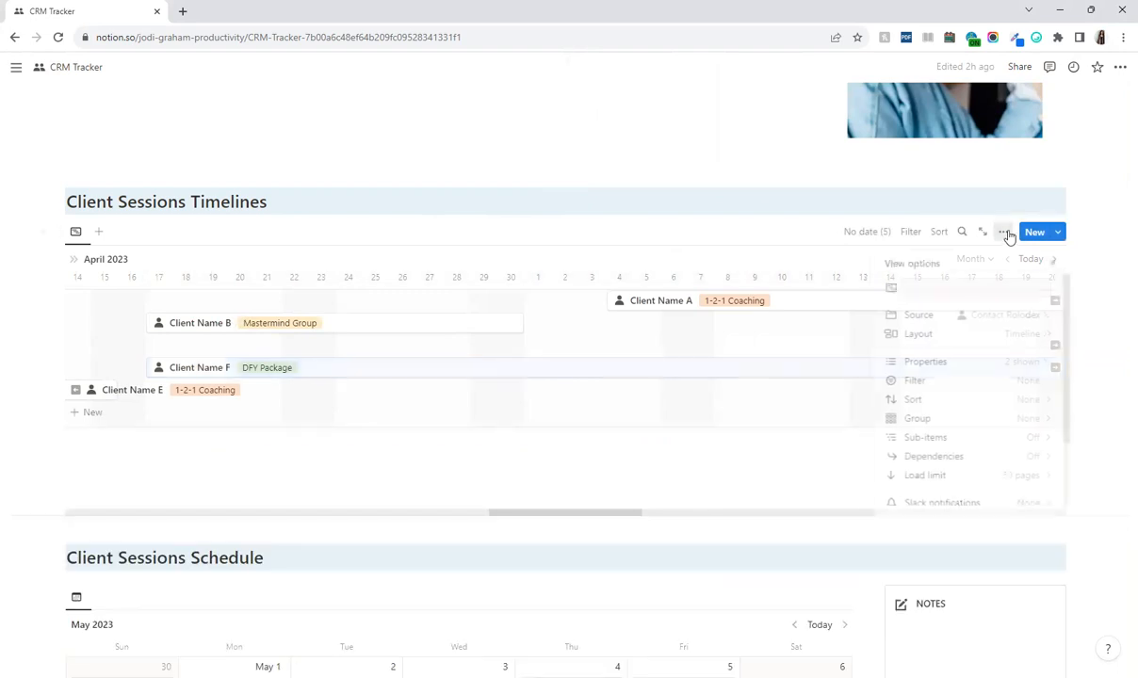
click(930, 363)
scroll(952, 377, down, 2)
scroll(966, 455, up, 2)
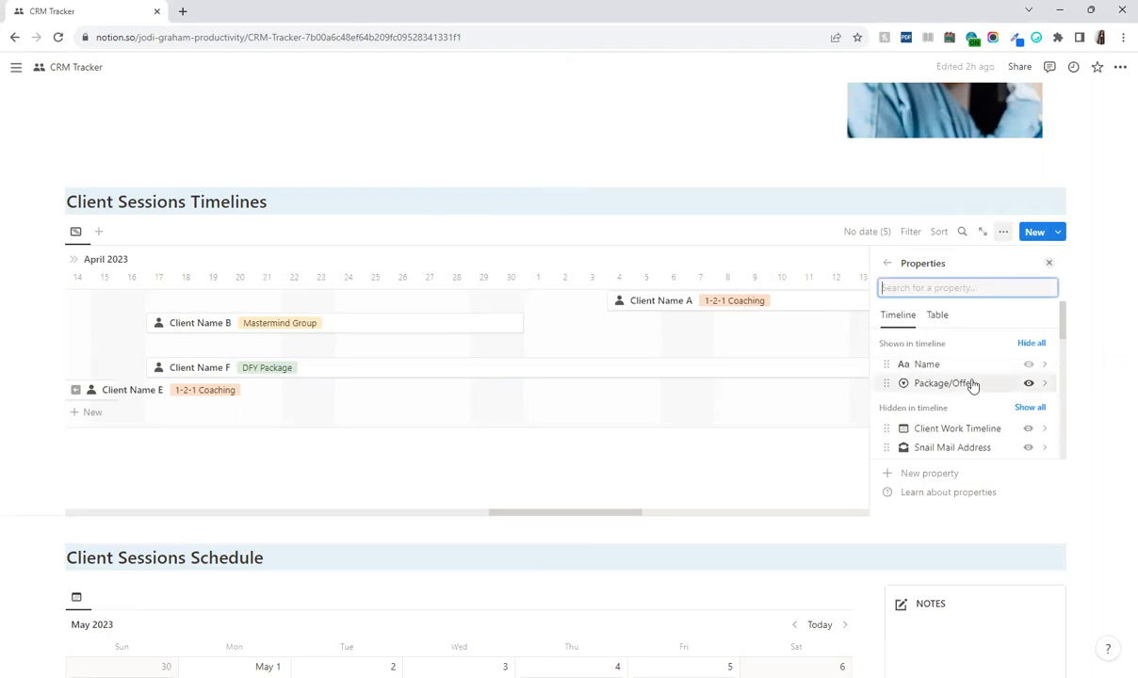
scroll(976, 386, down, 1)
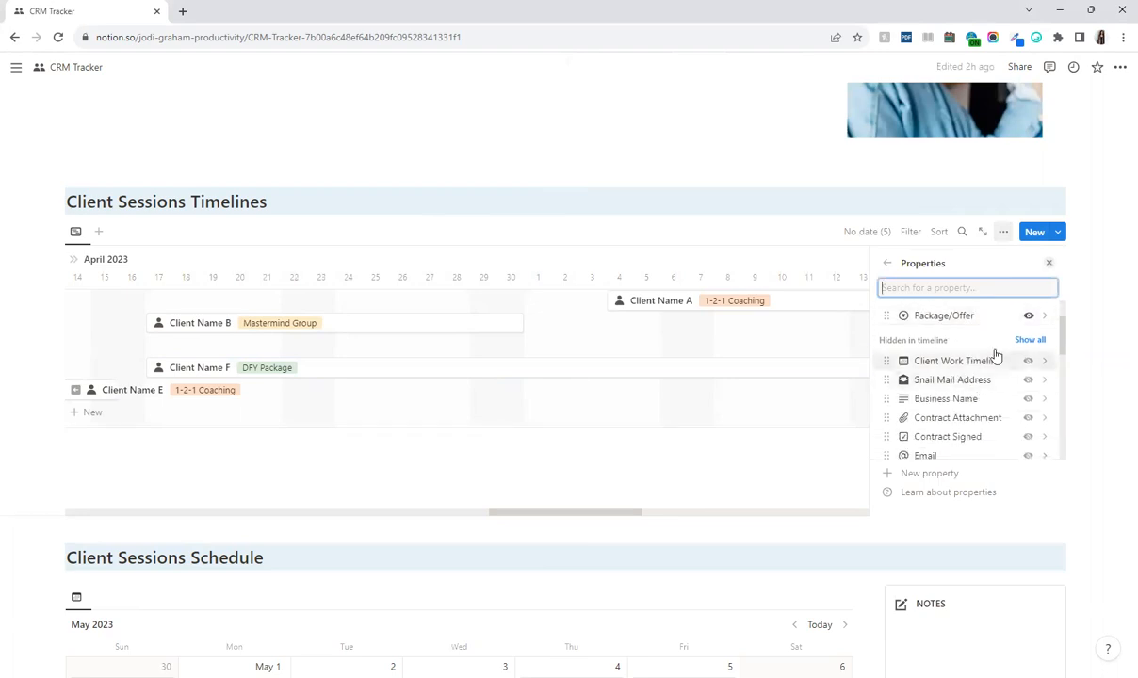
click(1028, 362)
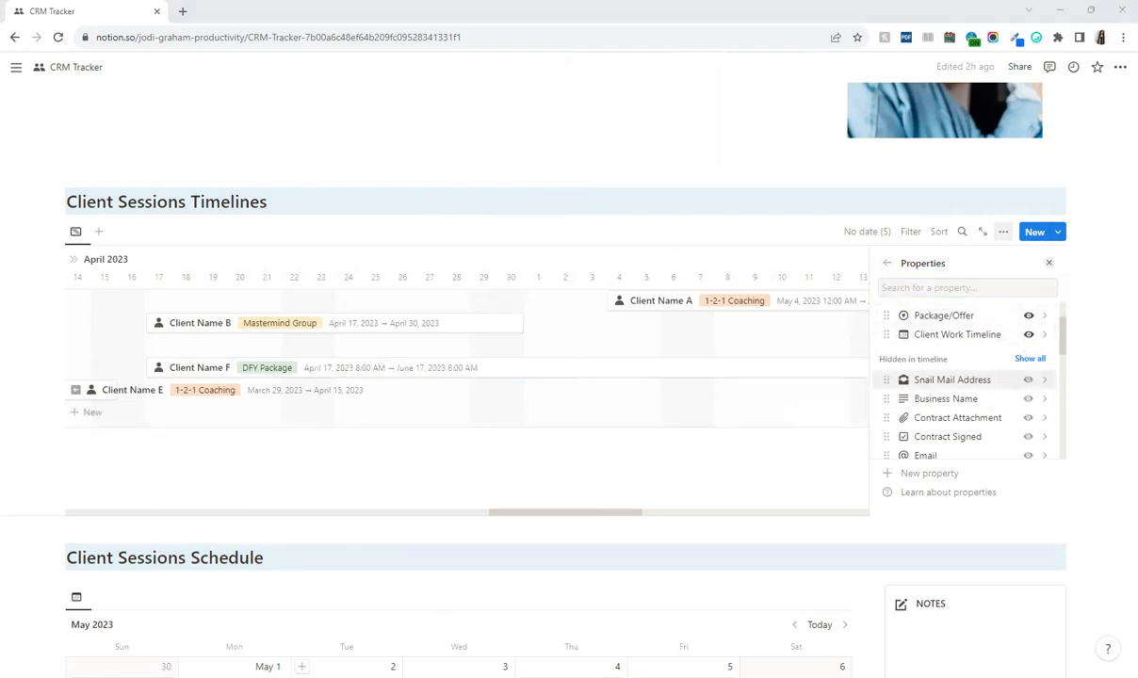
Close the property settings and check which client pages have no date in the Client Sessions Timelines view
click(1051, 266)
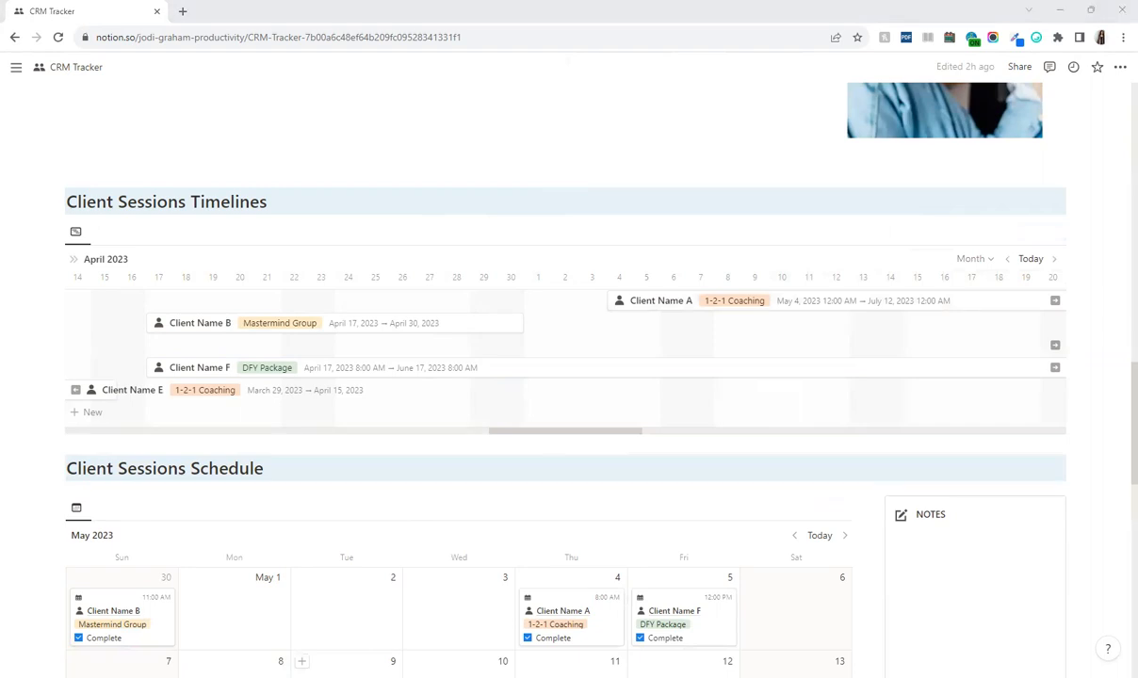
mouse_move(983, 234)
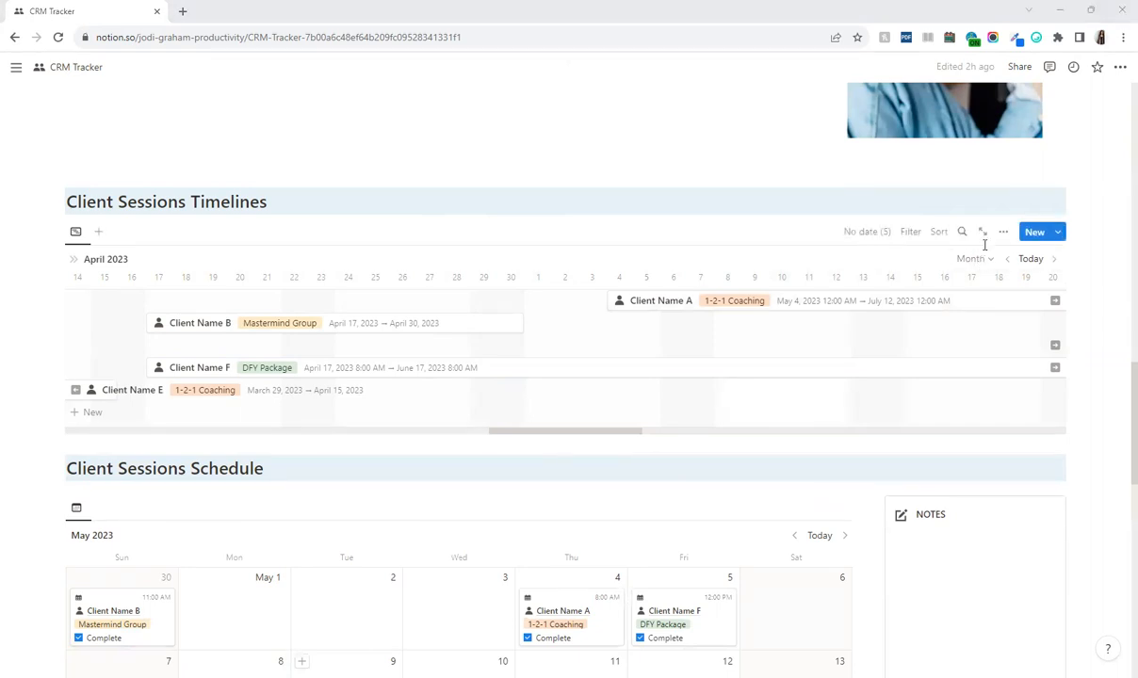
click(876, 238)
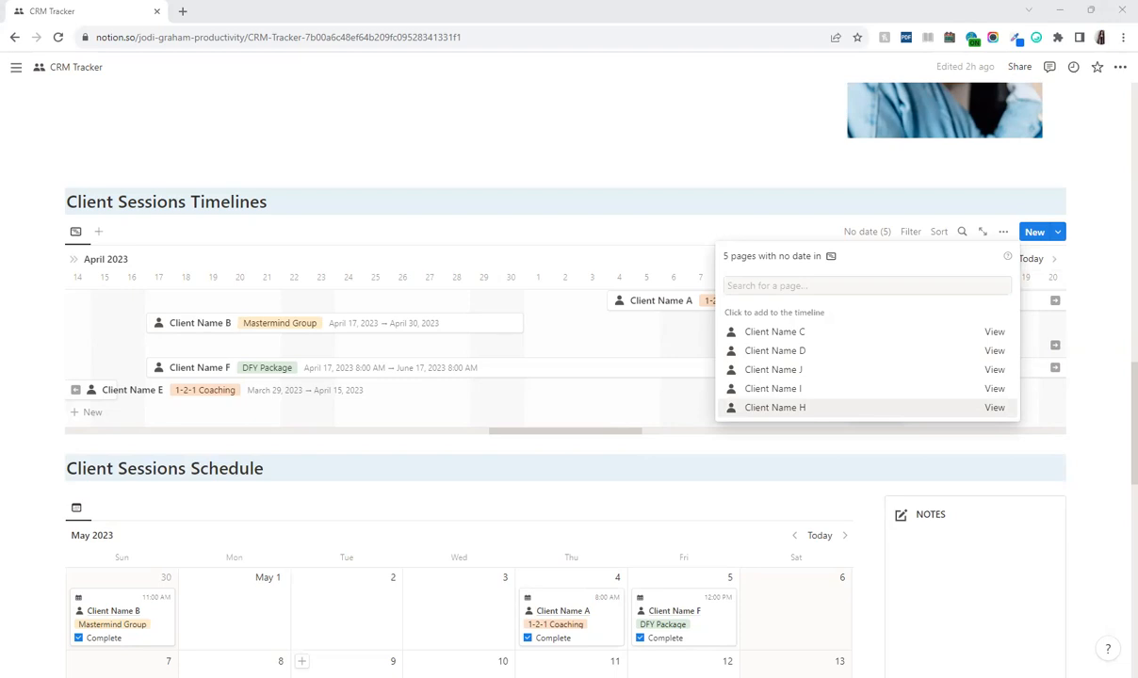
Hide the Client Work Timeline property on the timeline entries and look through the other available properties
click(1003, 236)
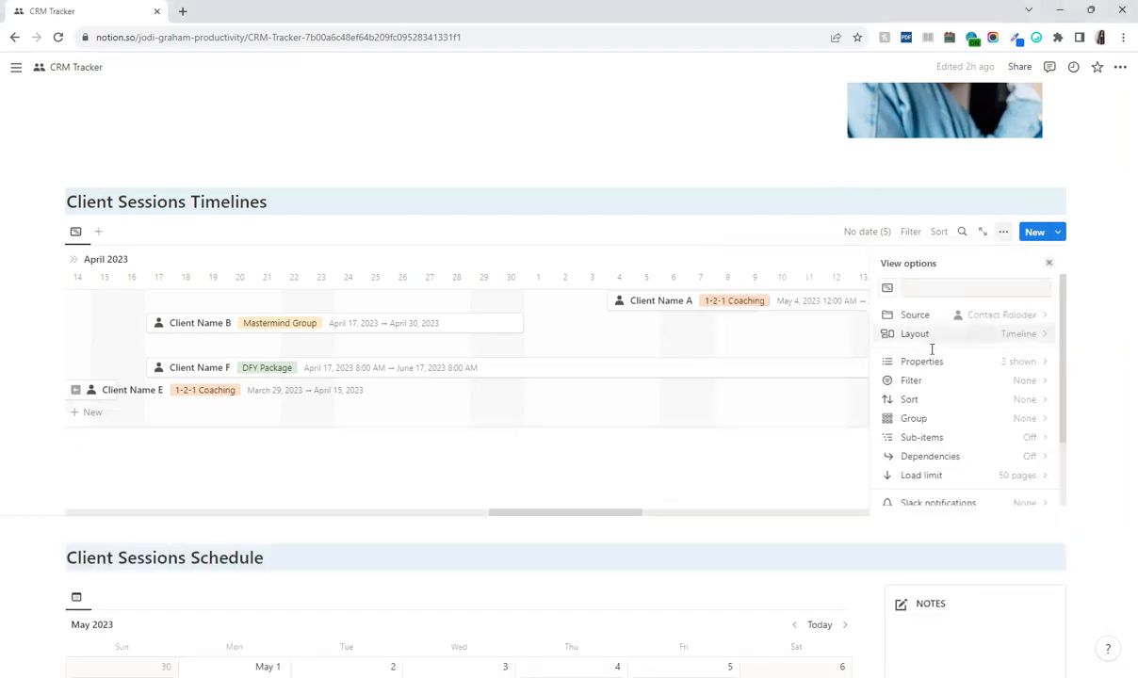
click(930, 362)
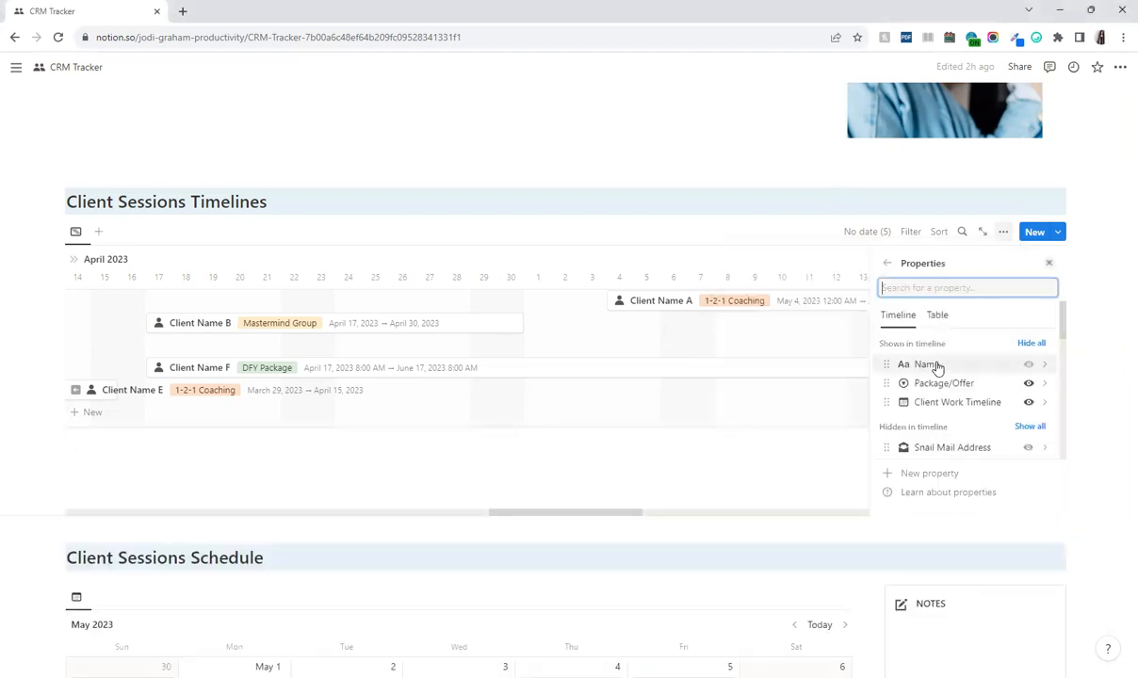
click(1029, 402)
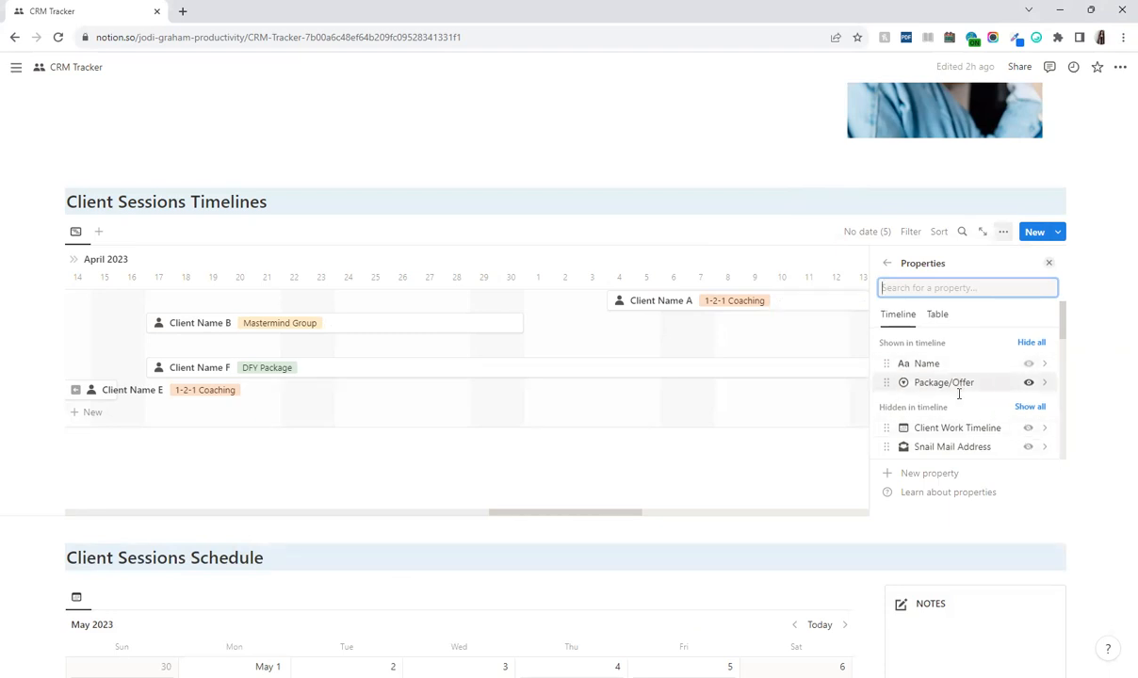
scroll(959, 396, down, 4)
scroll(960, 429, up, 5)
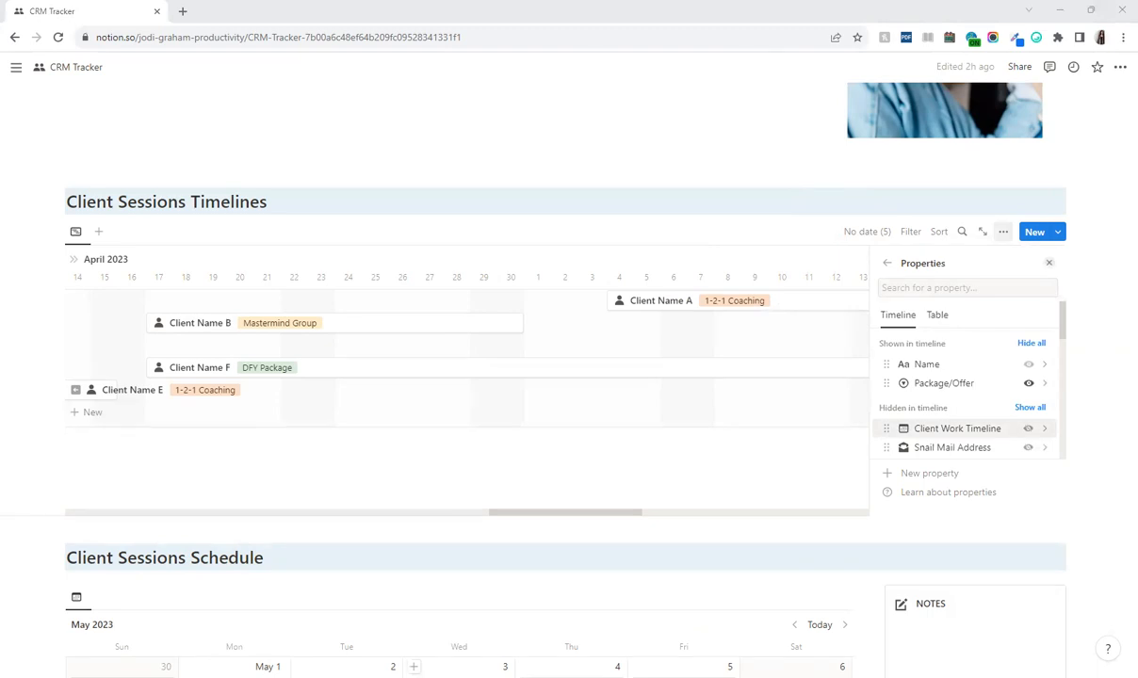
Check which properties the client timeline can be sorted and filtered by, without applying any
click(939, 234)
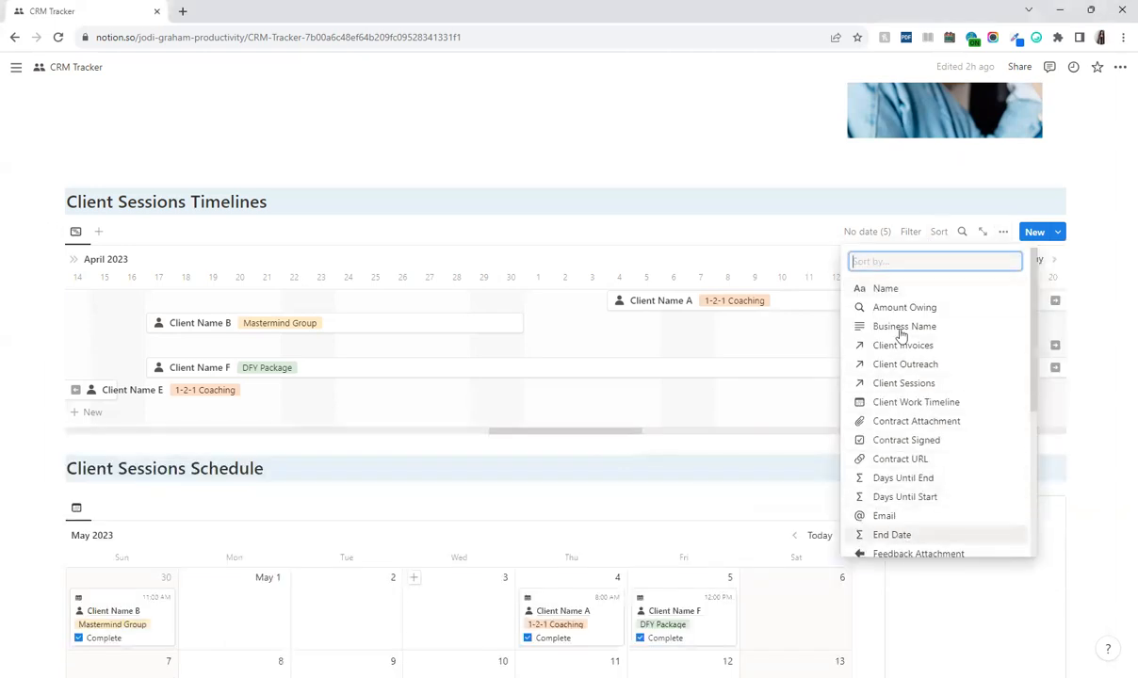
click(913, 236)
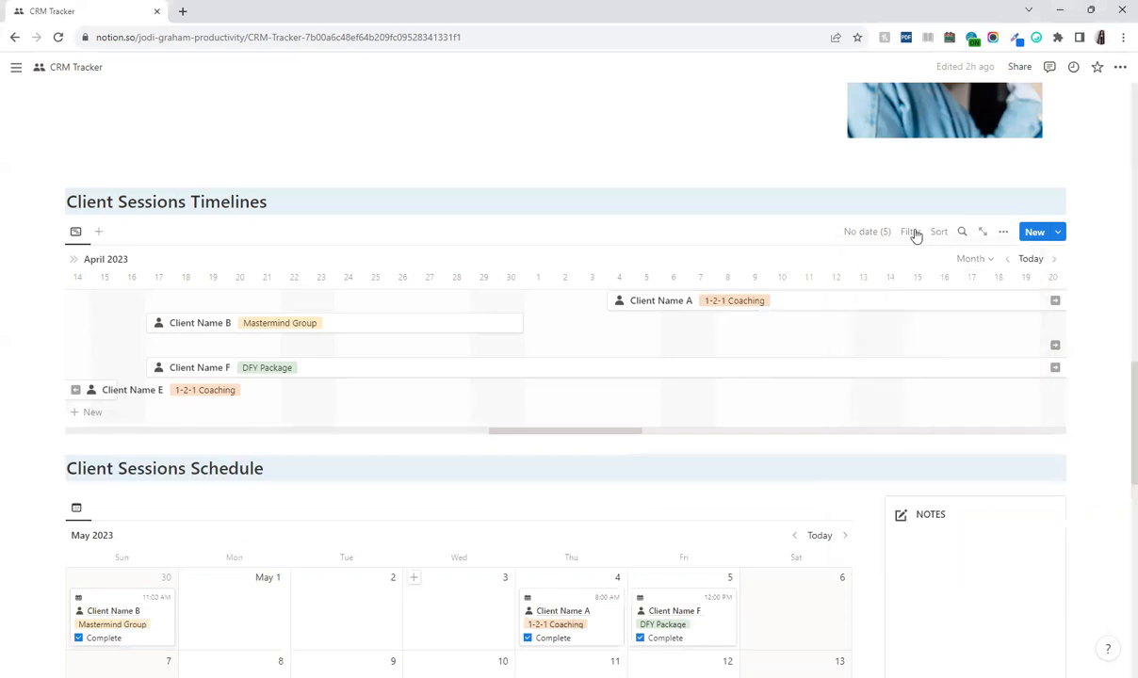
click(914, 236)
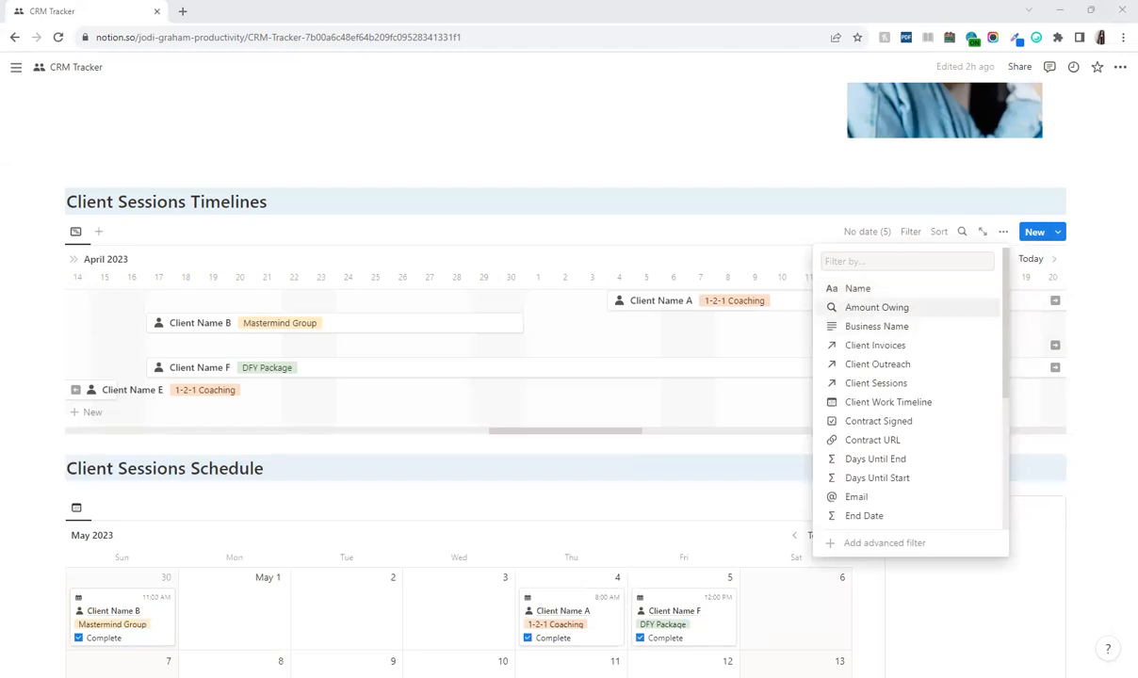
key(Escape)
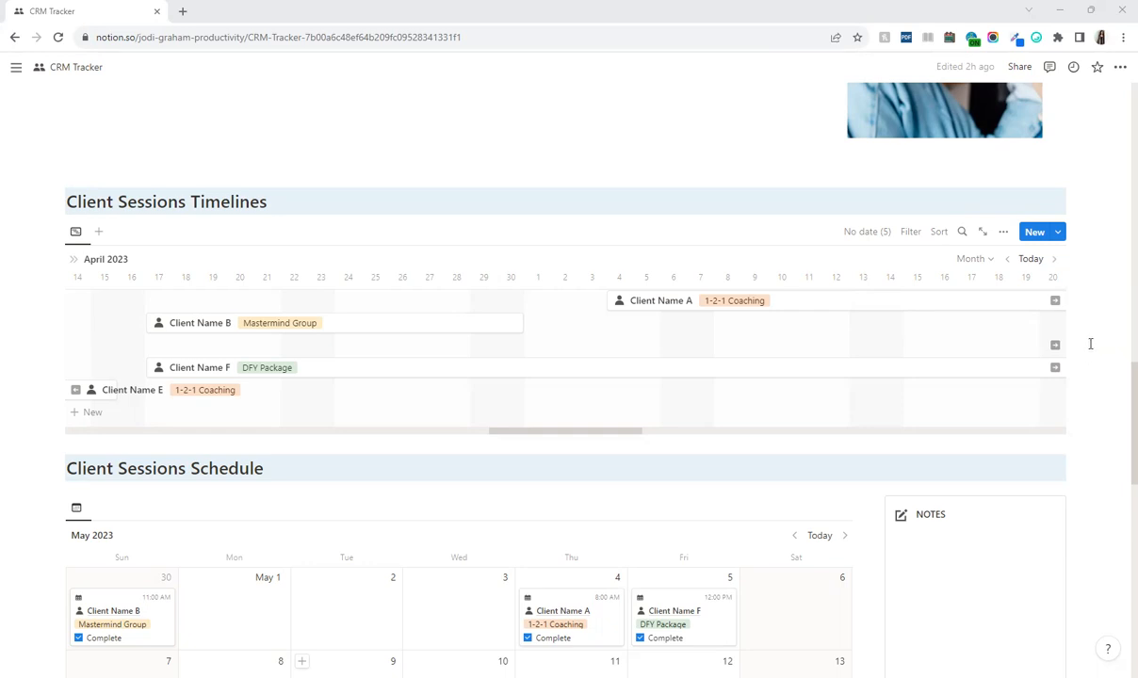
Show the database title in the timeline's layout, and hide it again
click(1004, 236)
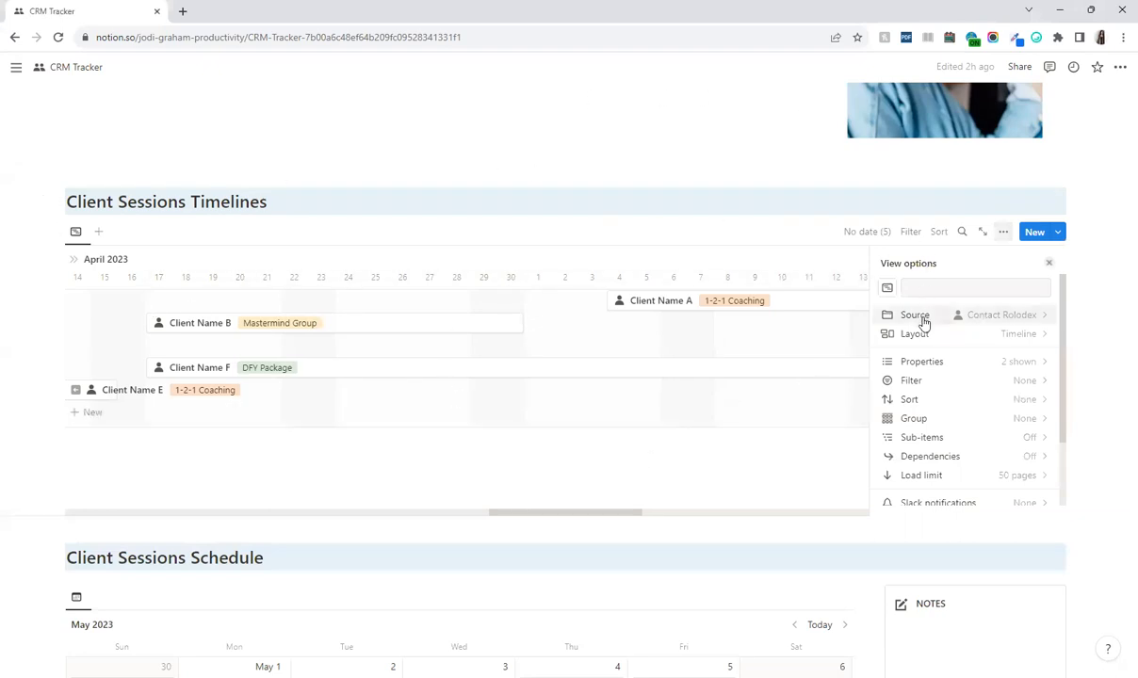
click(977, 336)
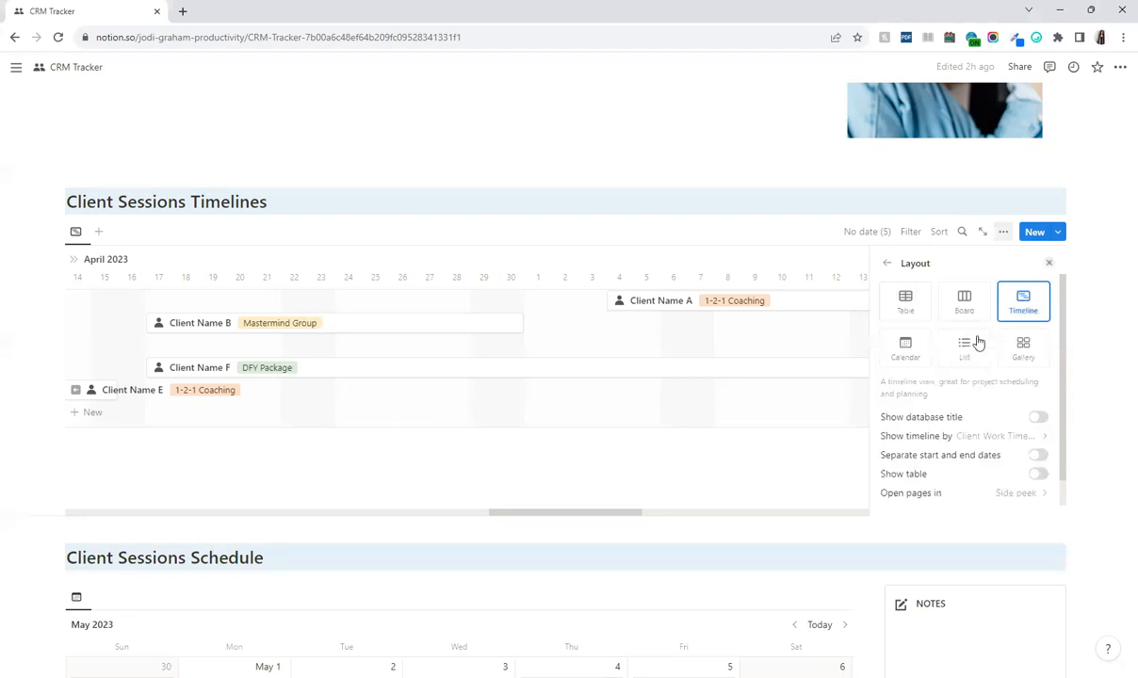
click(1041, 417)
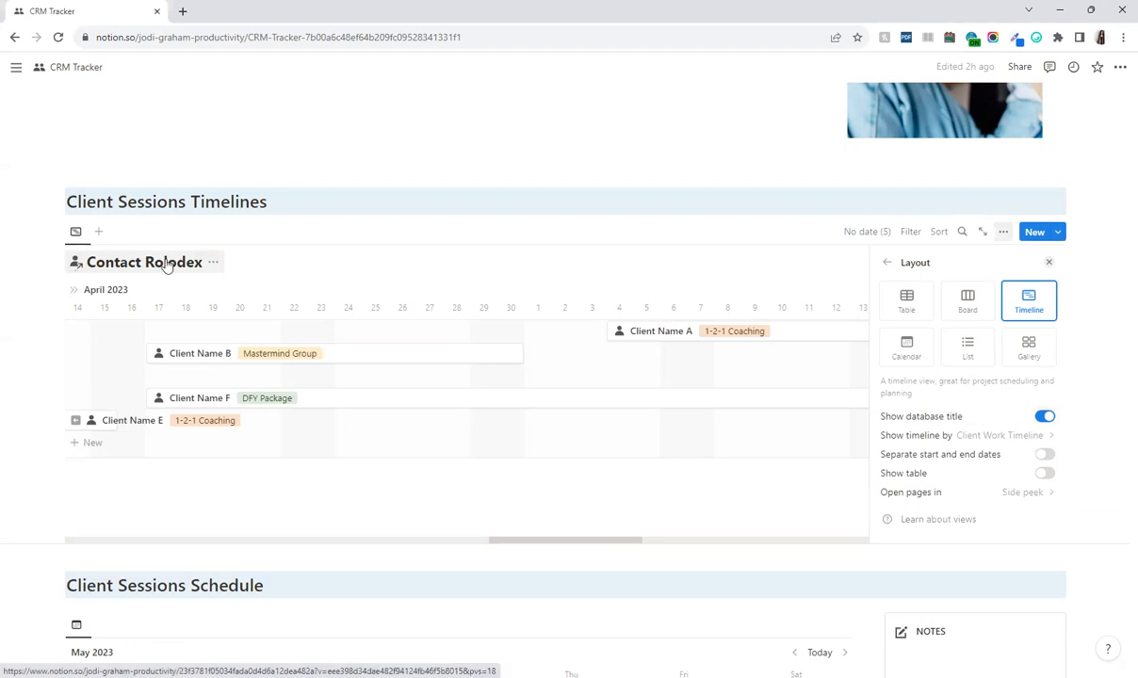
click(1042, 420)
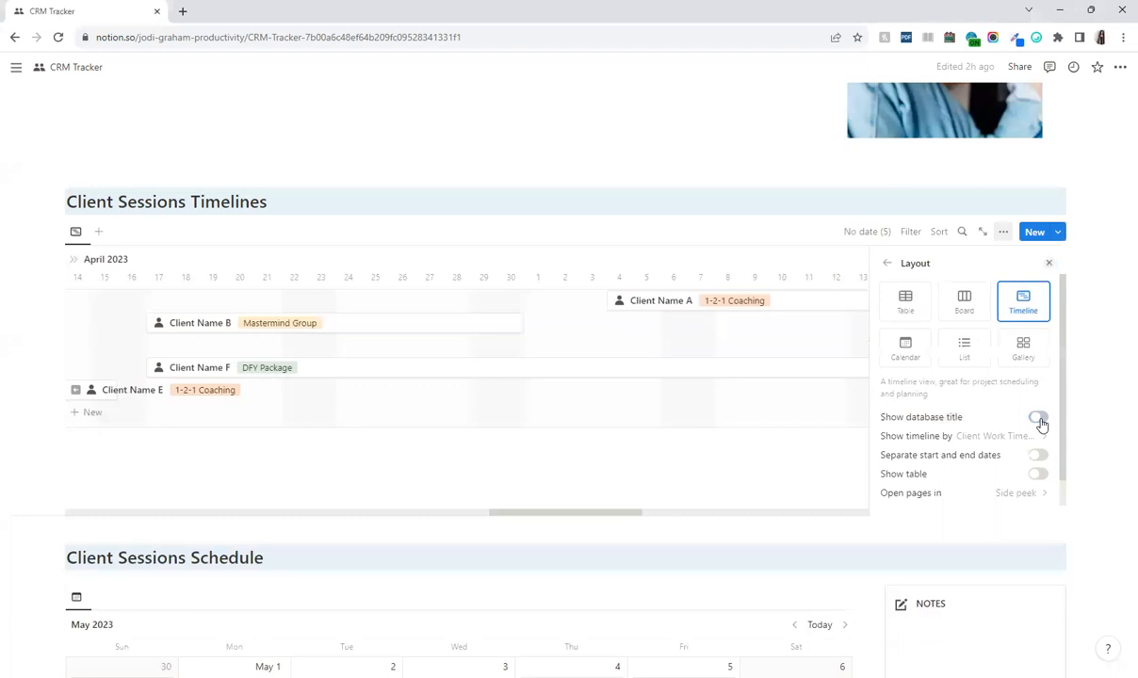
Look through the databases and linked views nested under the CRM Tracker page, and close the timeline's layout settings
mouse_move(5, 341)
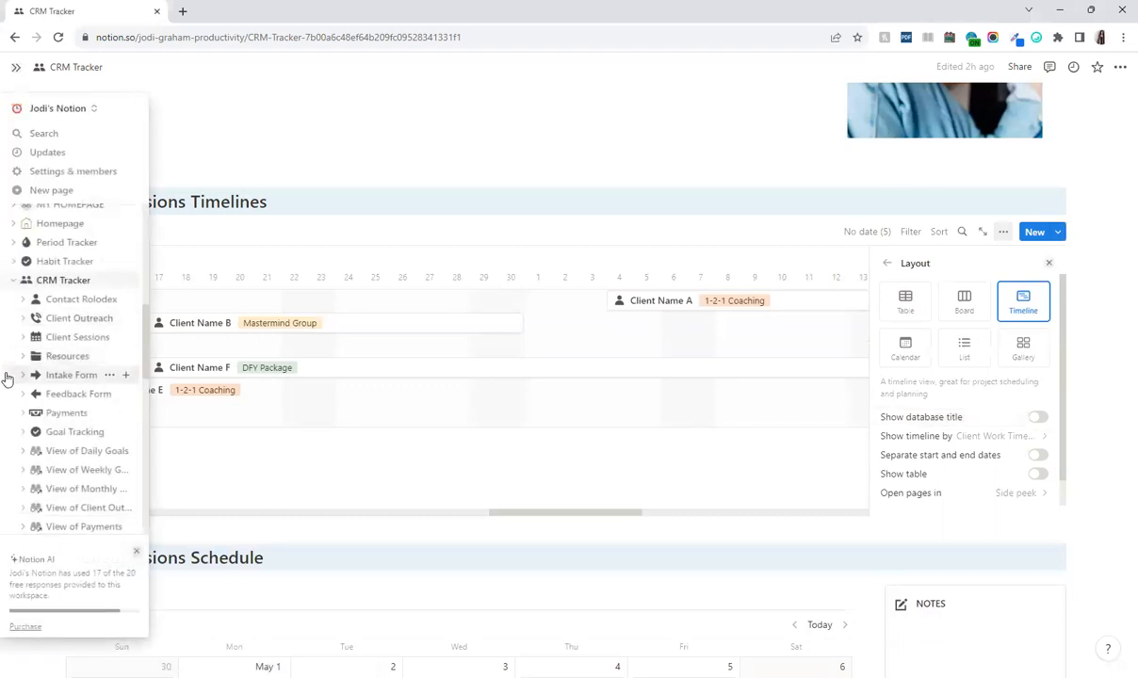
scroll(6, 375, down, 2)
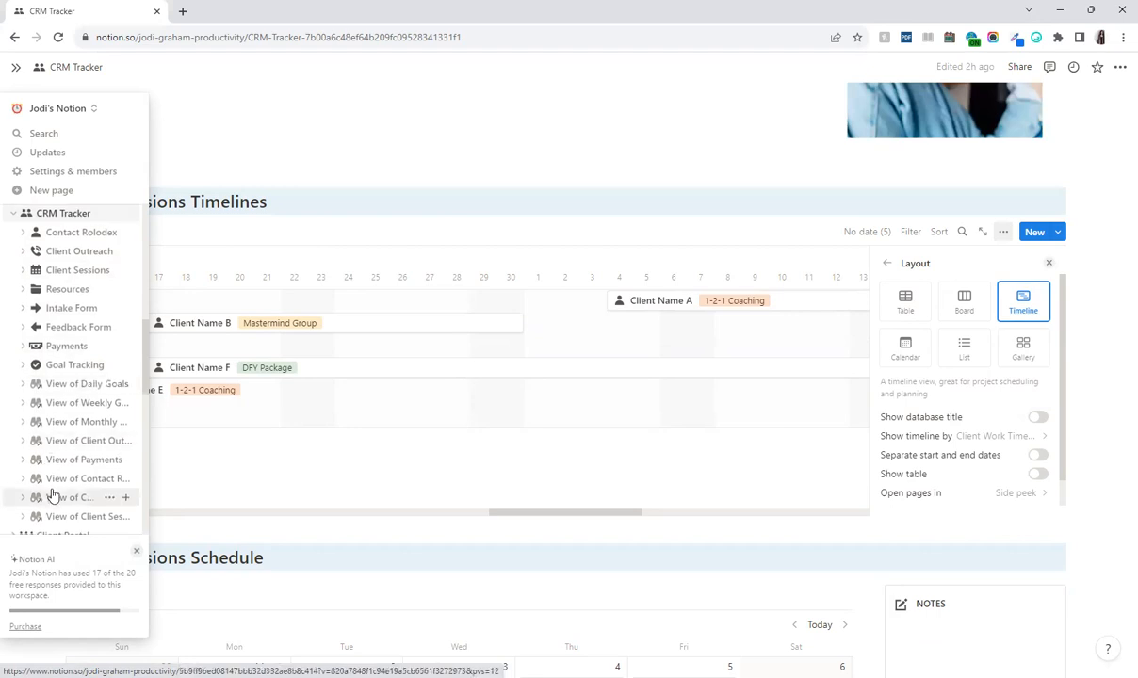
scroll(54, 495, up, 1)
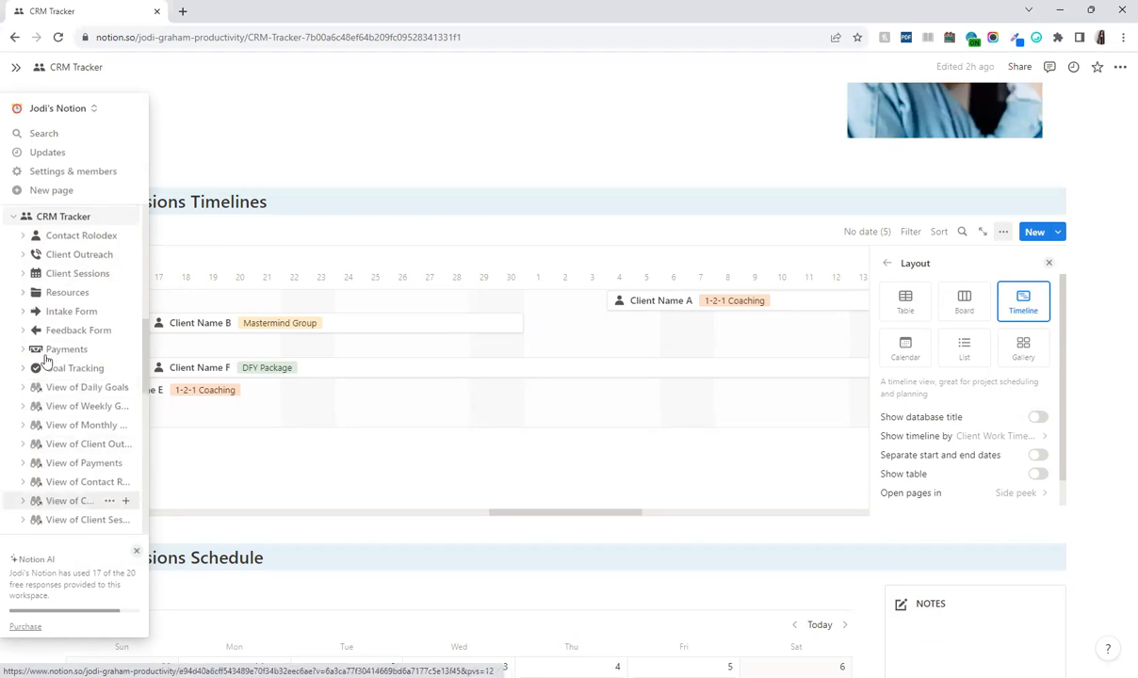
scroll(33, 338, up, 2)
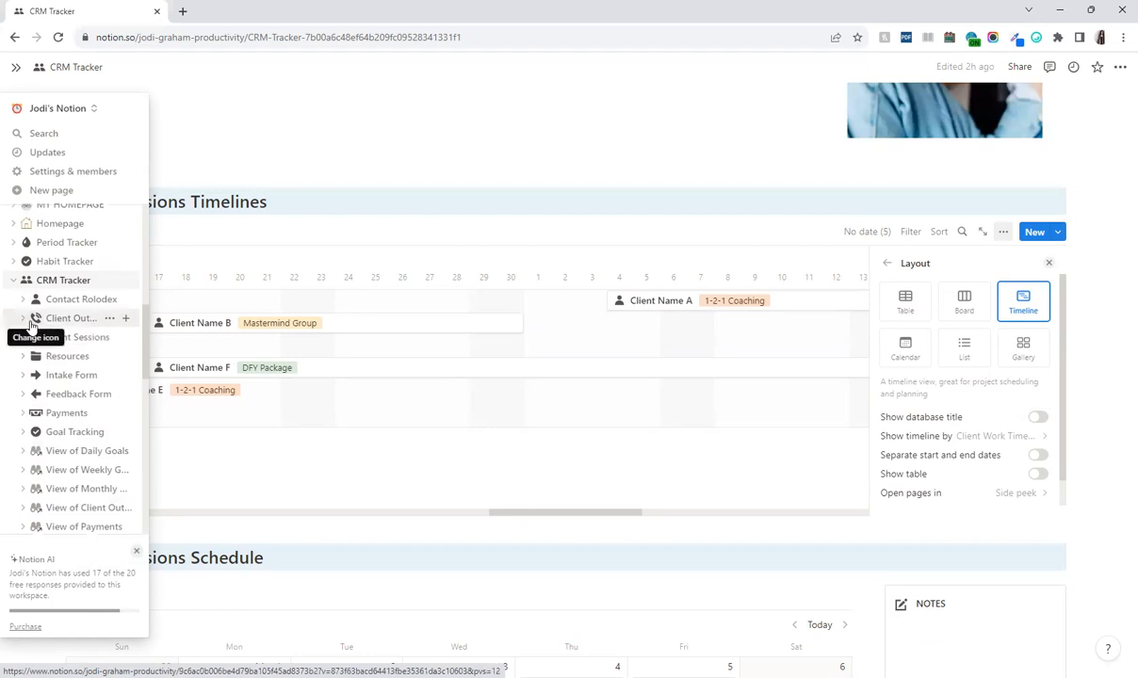
click(1048, 263)
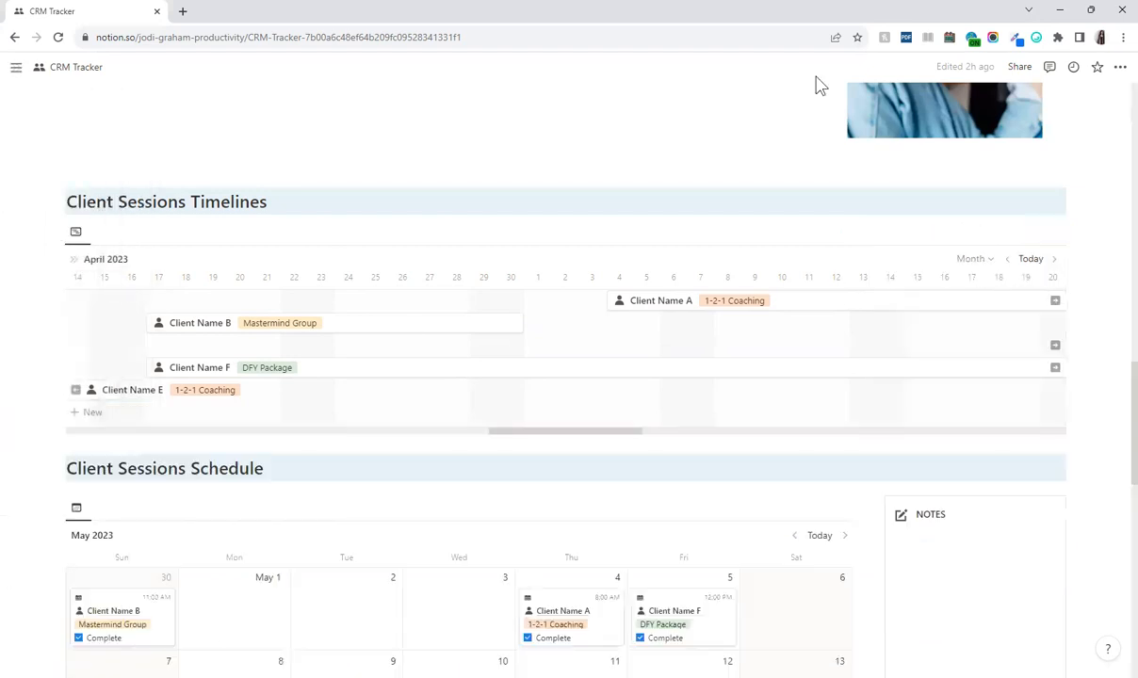